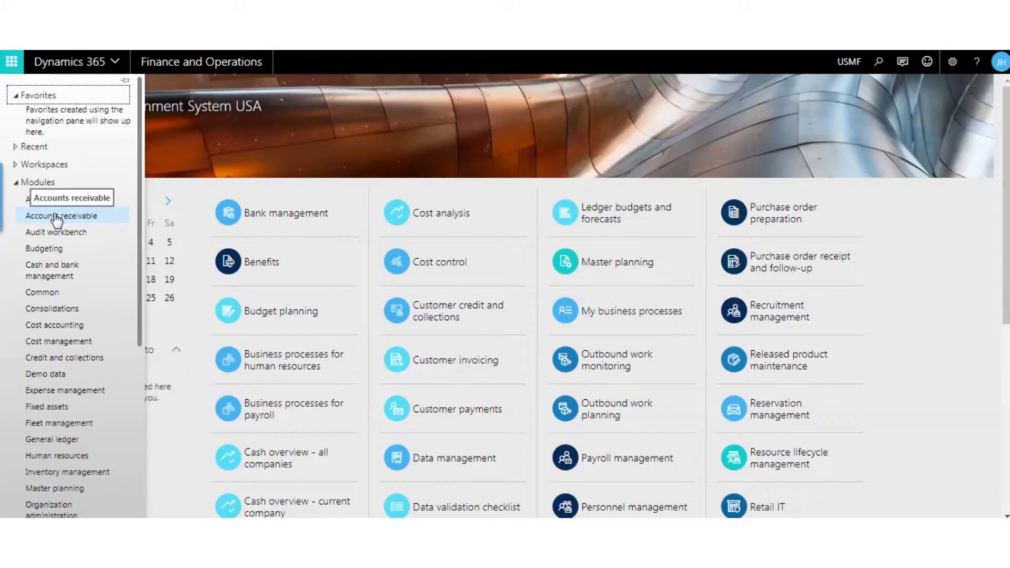
Step: Create a new free text invoice in Accounts receivable for the customer Forest Wholesales
{"action": "left_click", "coordinate": [57, 220]}
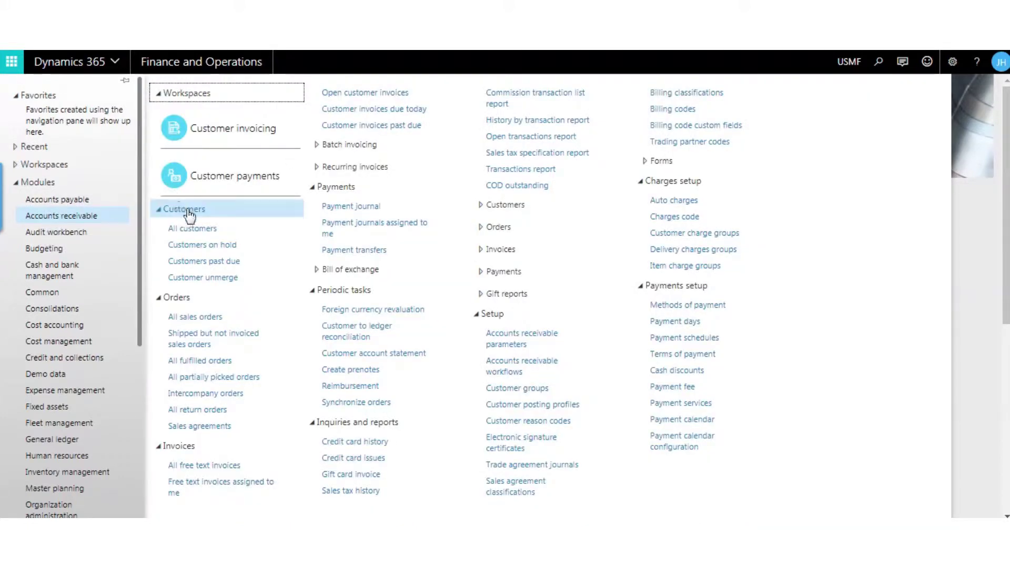
{"action": "left_click", "coordinate": [203, 465]}
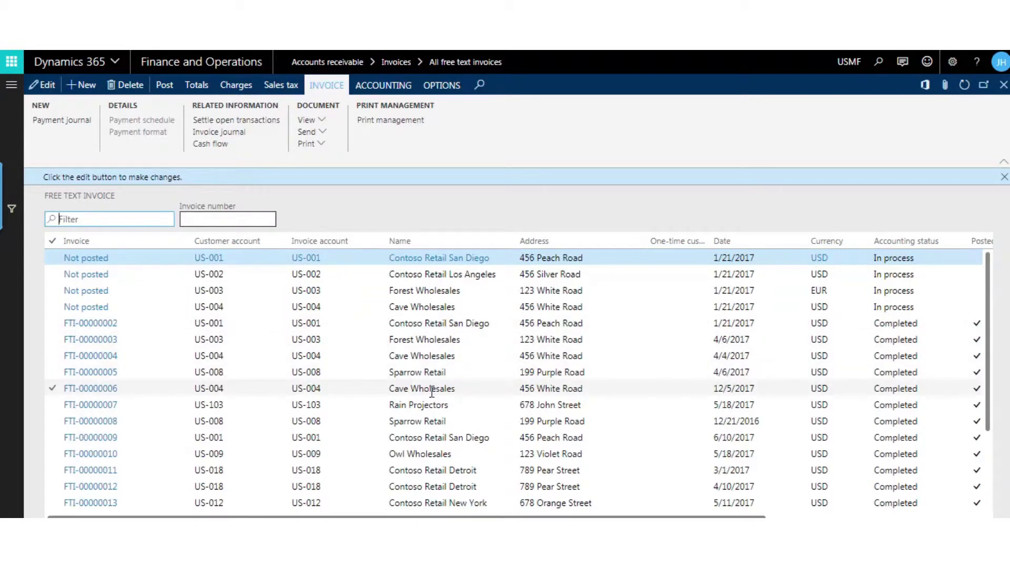
{"action": "left_click", "coordinate": [81, 87]}
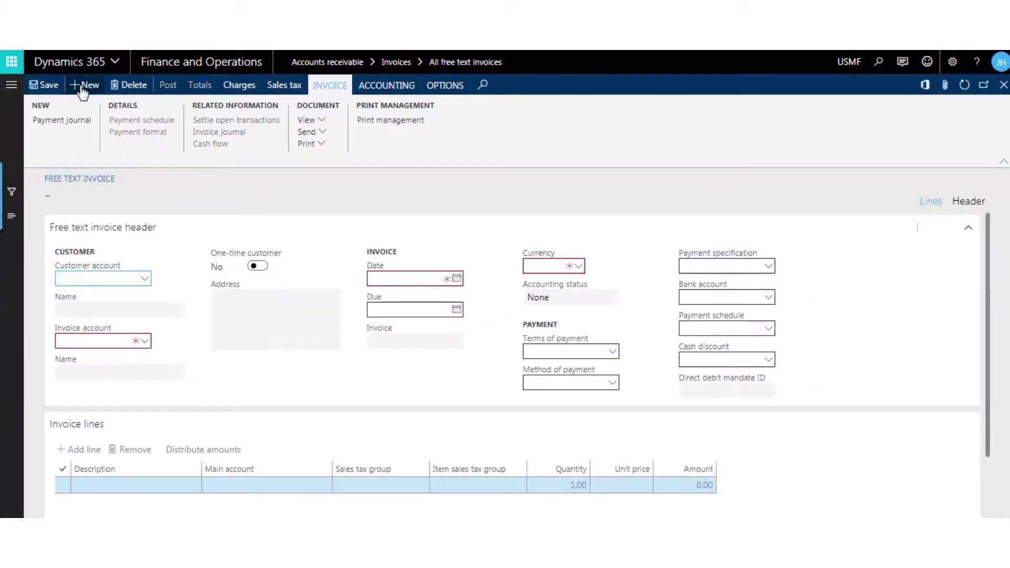
{"action": "left_click", "coordinate": [145, 280]}
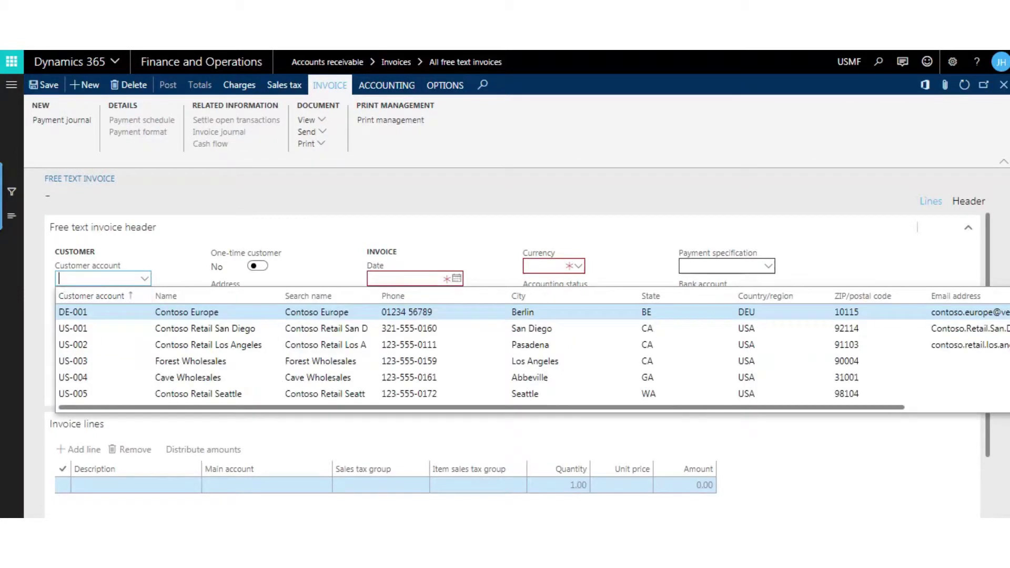
{"action": "left_click", "coordinate": [104, 363]}
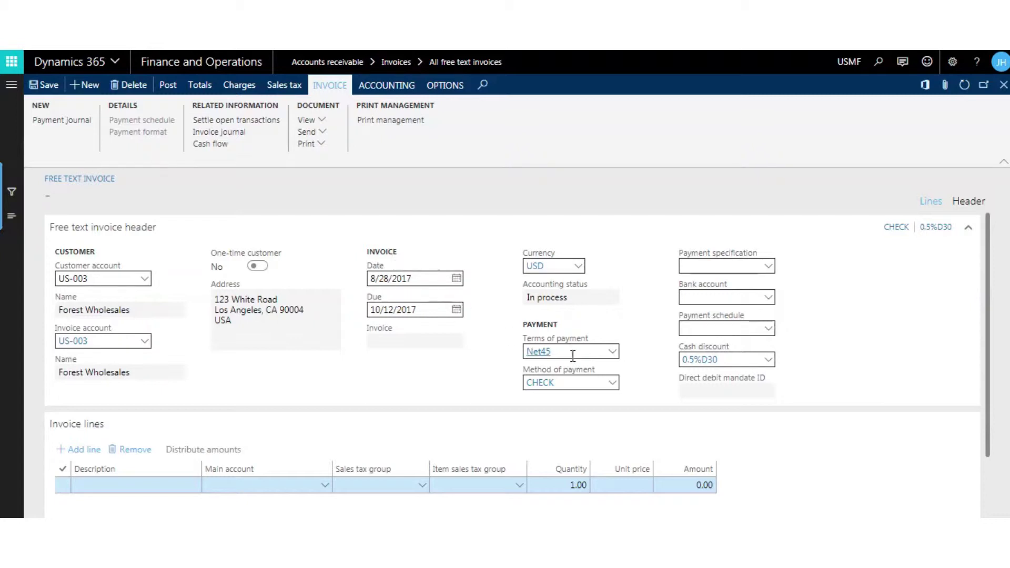
Step: Review the invoice's payment terms and detailed header information, and return to the lines view
{"action": "mouse_move", "coordinate": [592, 358]}
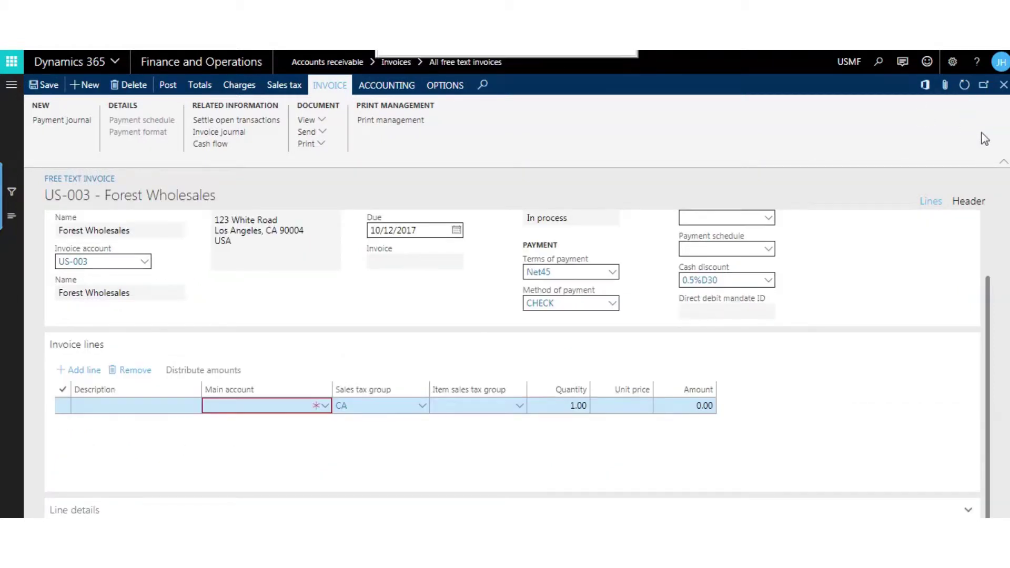
{"action": "left_click", "coordinate": [969, 206]}
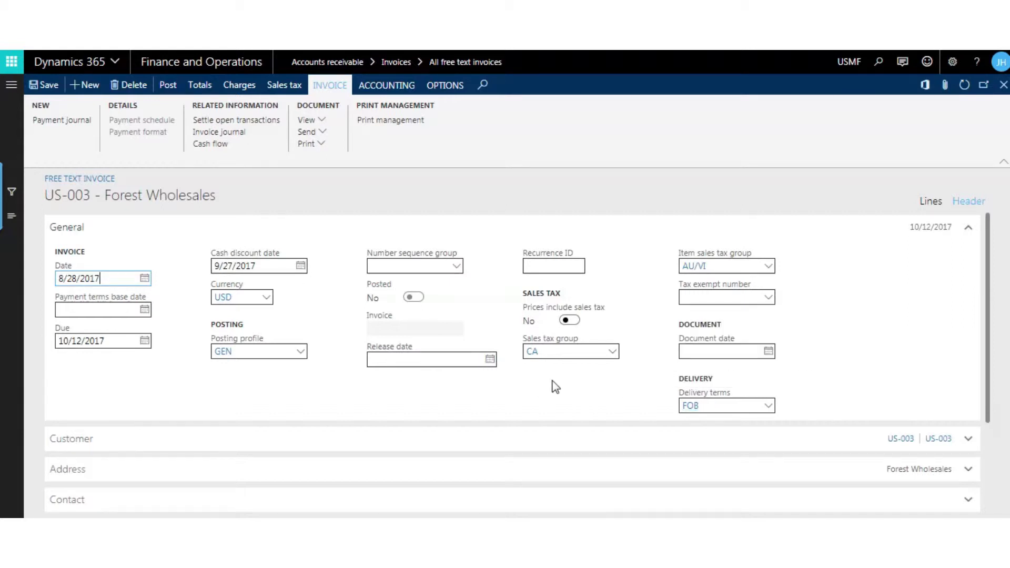
{"action": "left_click", "coordinate": [932, 202]}
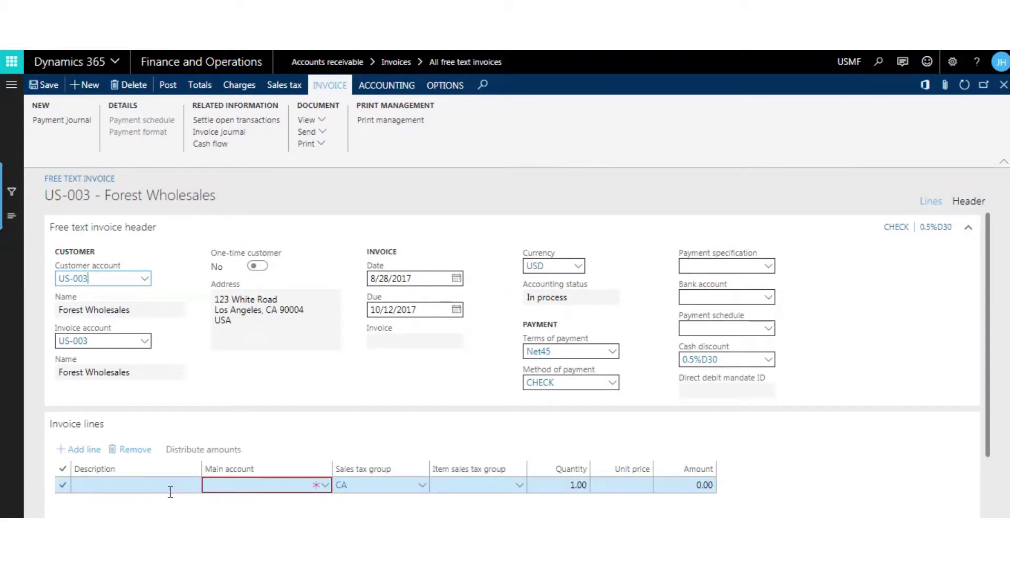
Step: Fill in the invoice line with description "Rental income - equipment", main account 411400 (Revenue - Fees) and unit price 1000
{"action": "left_click", "coordinate": [104, 488]}
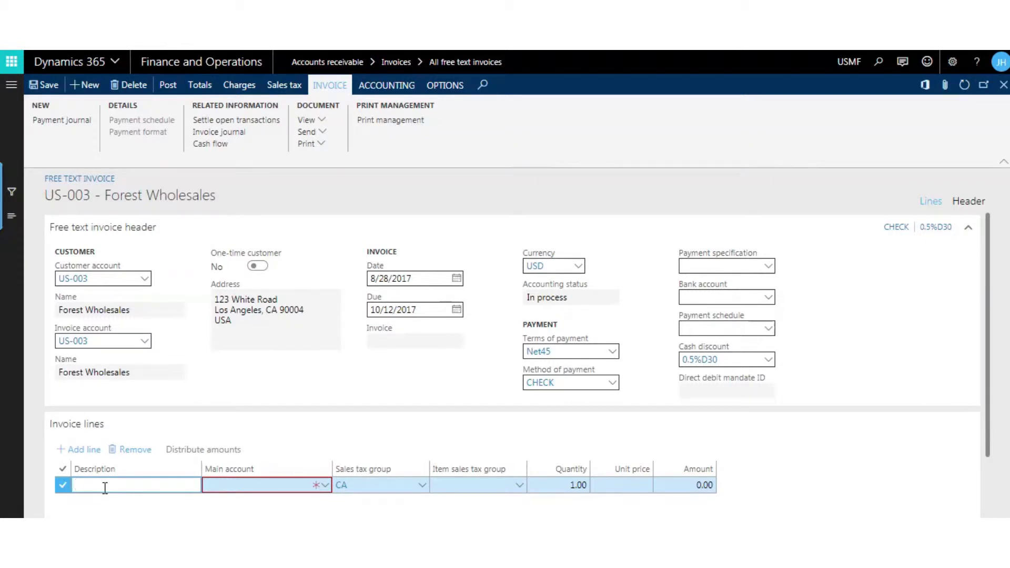
{"action": "type", "text": "Rental income - equipment"}
{"action": "left_click", "coordinate": [326, 487]}
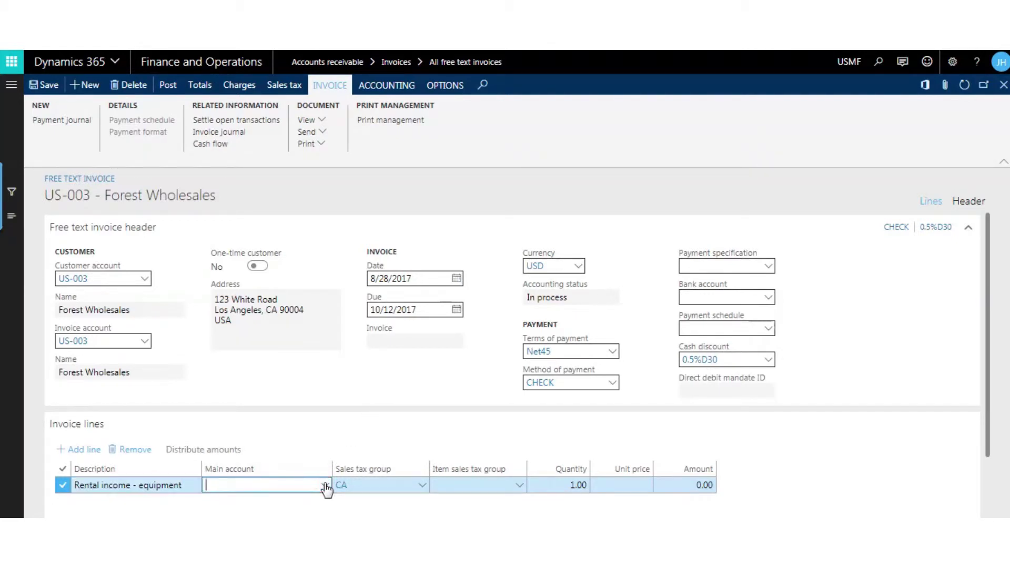
{"action": "left_click", "coordinate": [560, 333]}
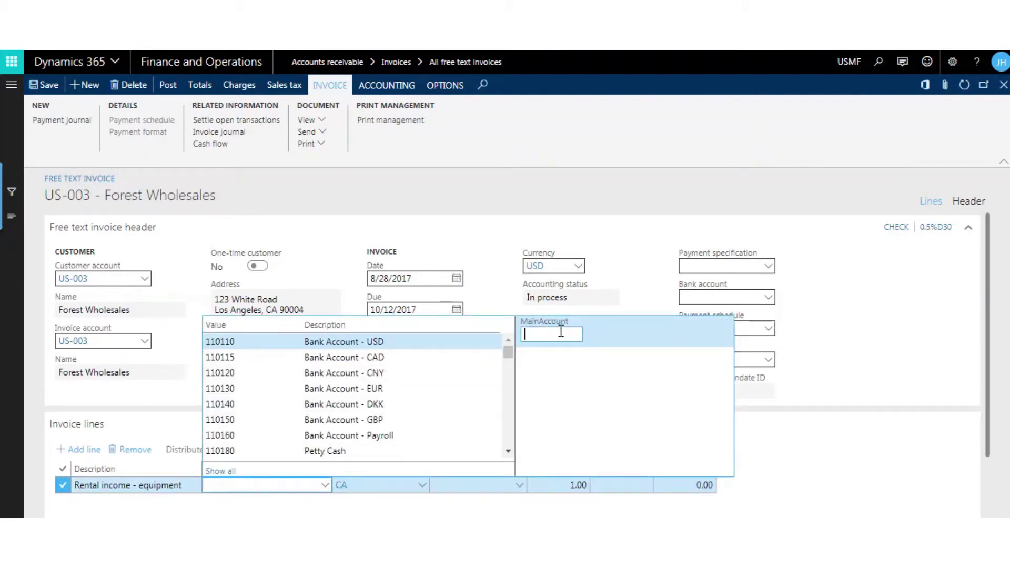
{"action": "type", "text": "rev"}
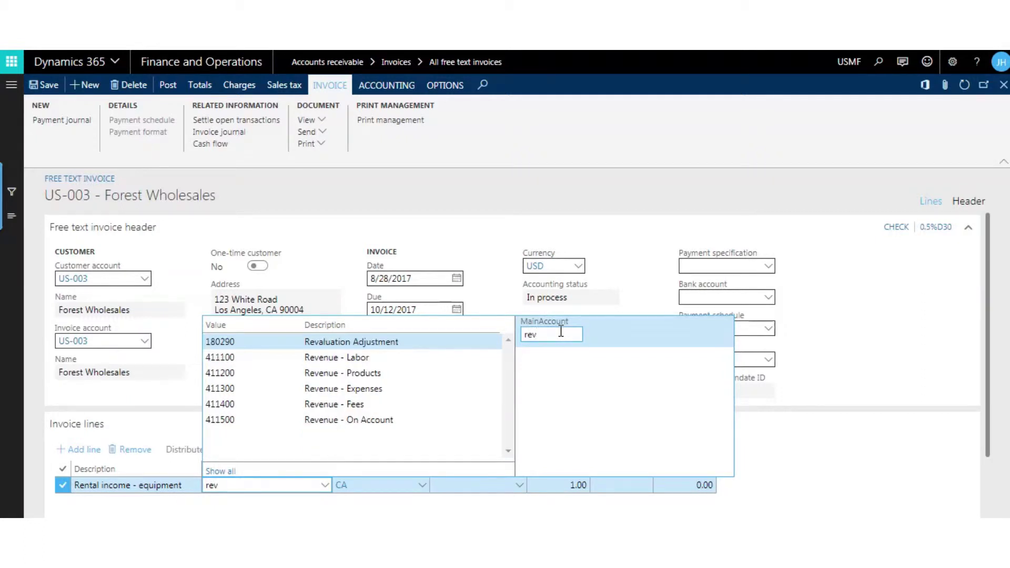
{"action": "left_click", "coordinate": [334, 404]}
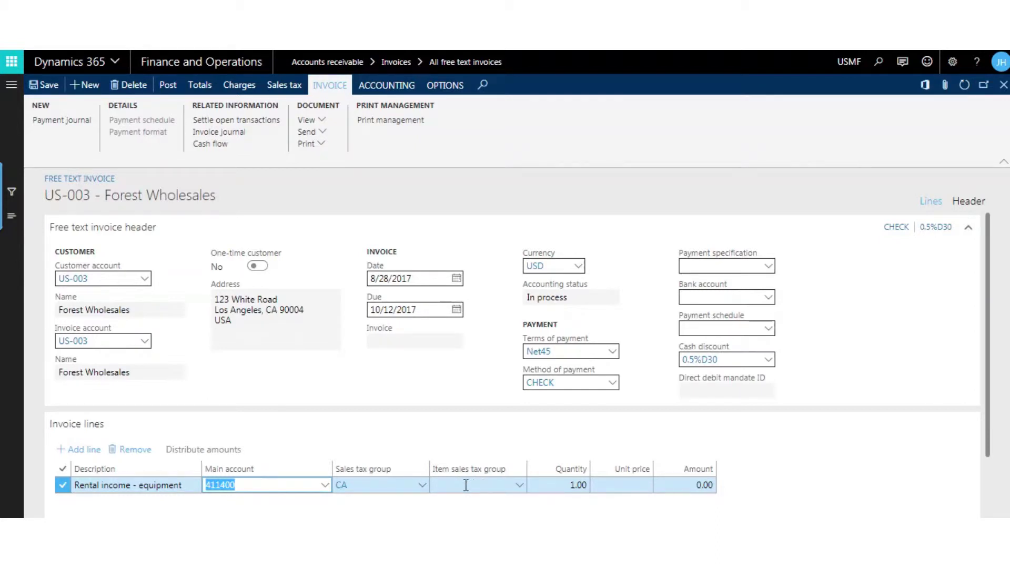
{"action": "left_click", "coordinate": [609, 485]}
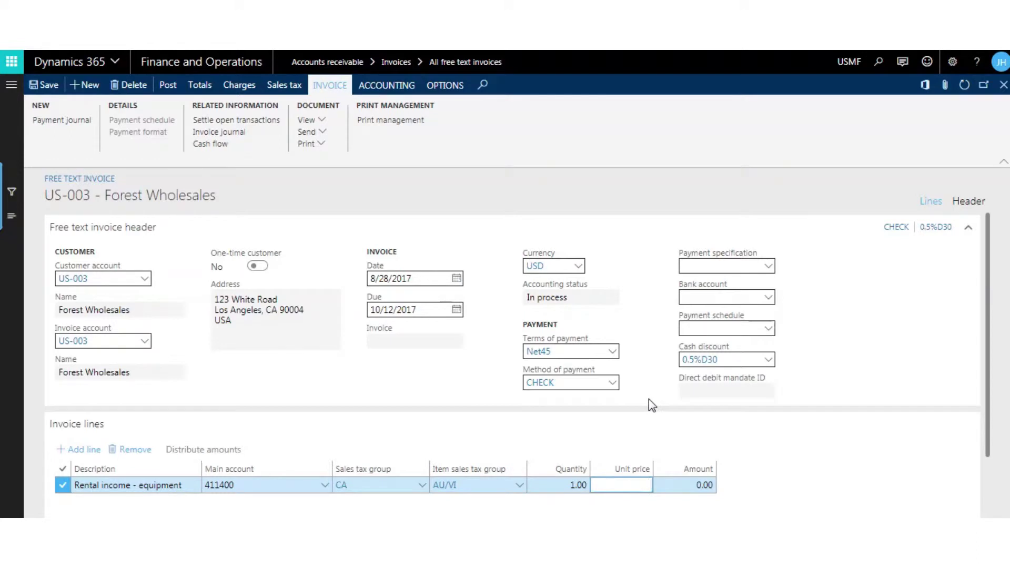
{"action": "type", "text": "1000"}
Step: Examine the sales tax transactions calculated for the invoice and return to the invoice
{"action": "scroll", "coordinate": [527, 440], "scroll_direction": "down", "scroll_amount": 1}
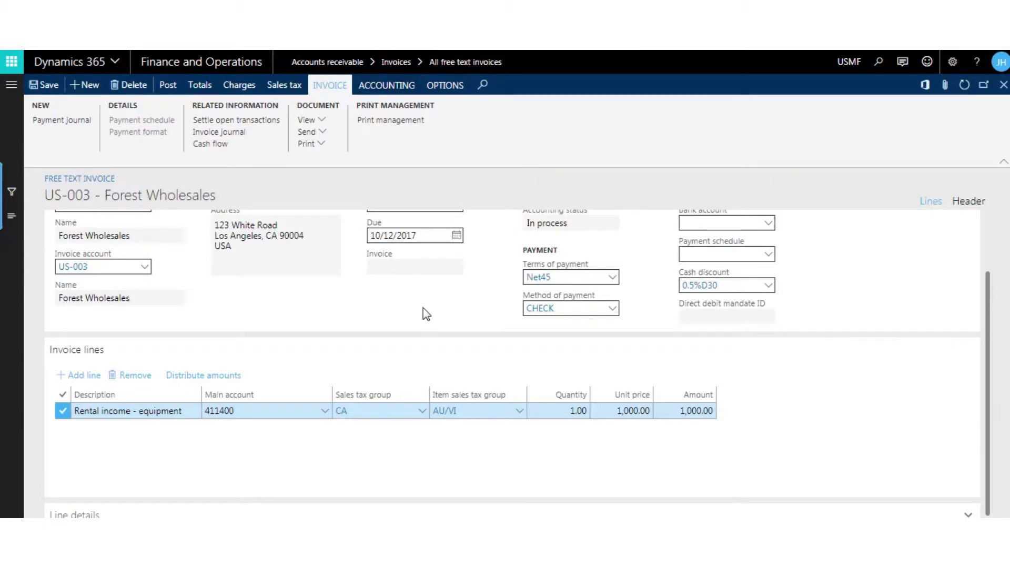
{"action": "left_click", "coordinate": [284, 89]}
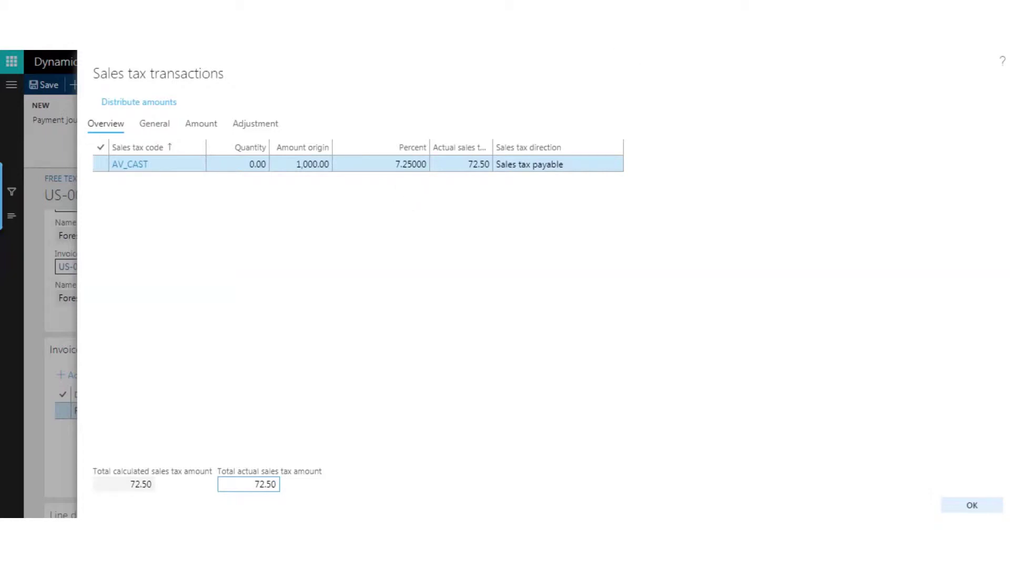
{"action": "left_click", "coordinate": [972, 505]}
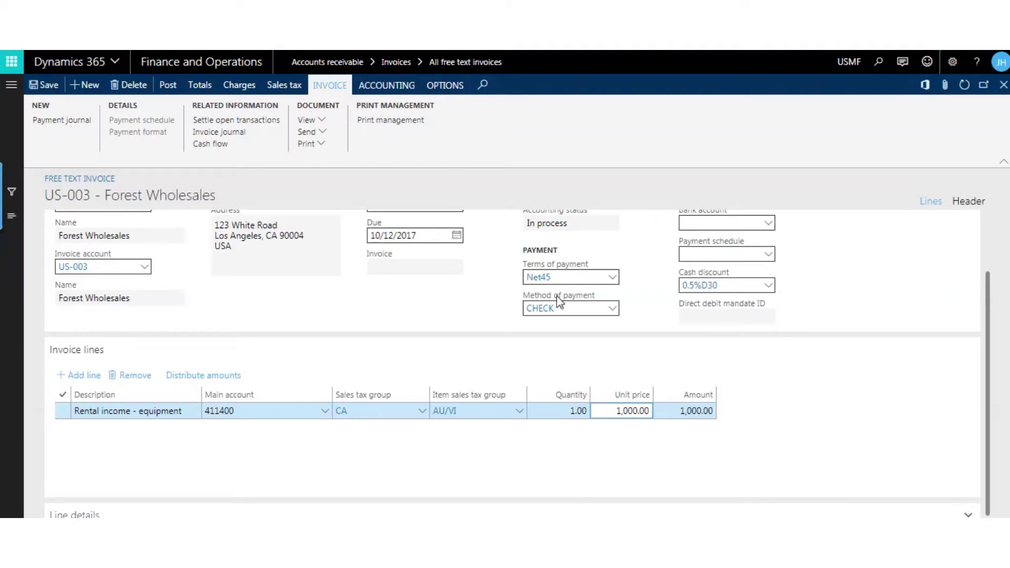
Step: Add a LABOR charge to the invoice with a charges value of 25
{"action": "left_click", "coordinate": [237, 87]}
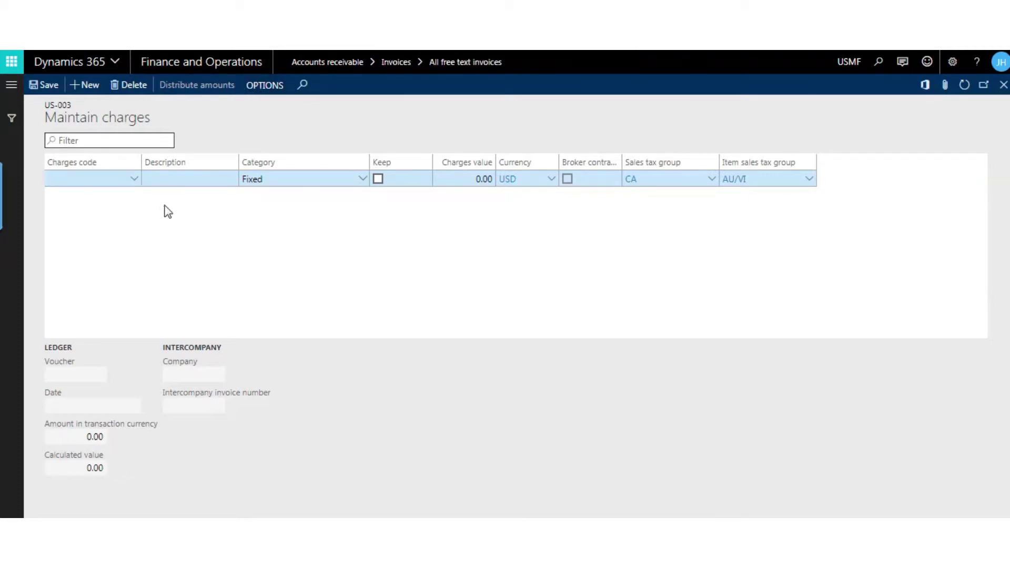
{"action": "left_click", "coordinate": [136, 180]}
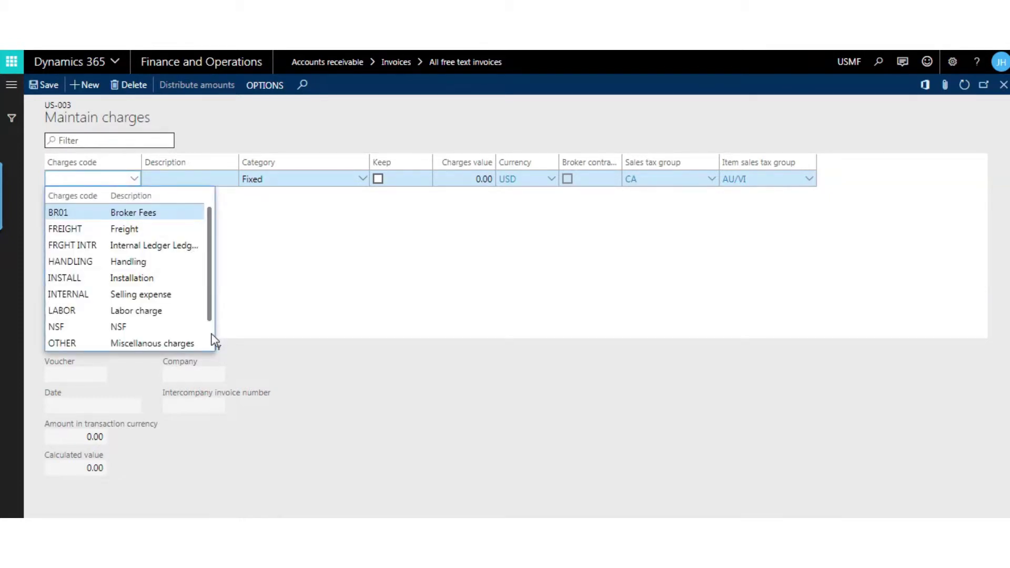
{"action": "scroll", "coordinate": [212, 339], "scroll_direction": "down", "scroll_amount": 1}
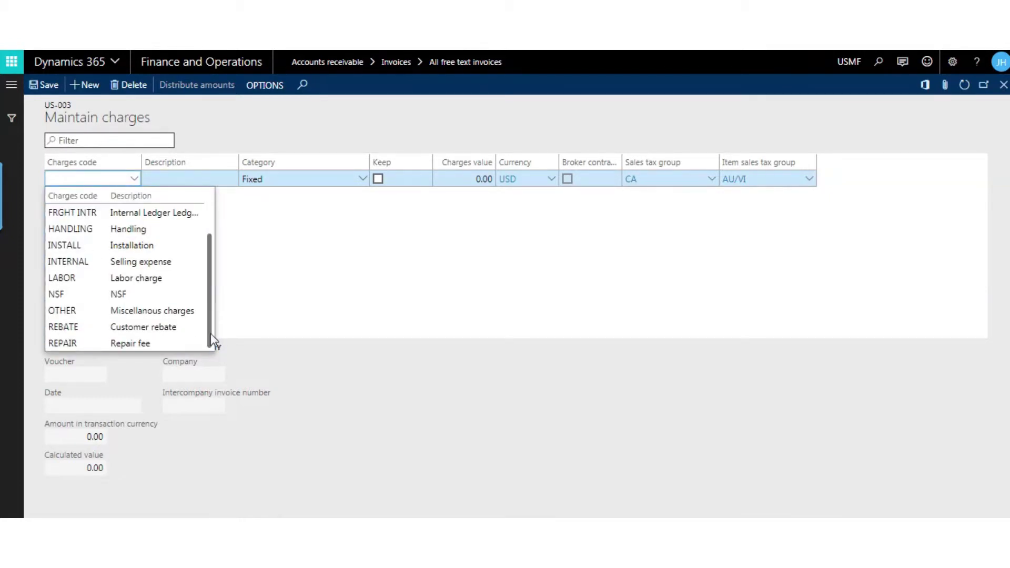
{"action": "left_click", "coordinate": [152, 282]}
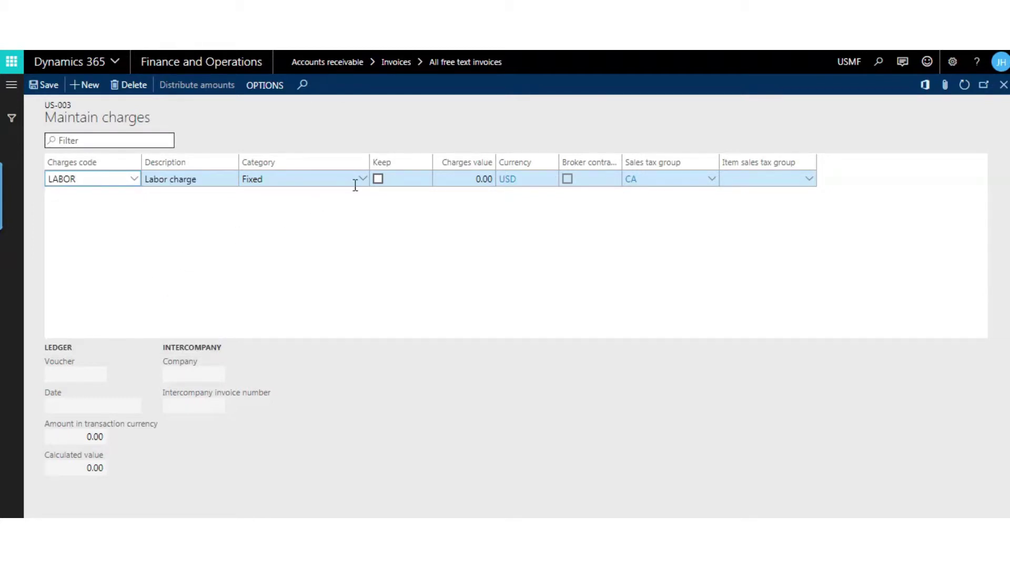
{"action": "left_click", "coordinate": [463, 178]}
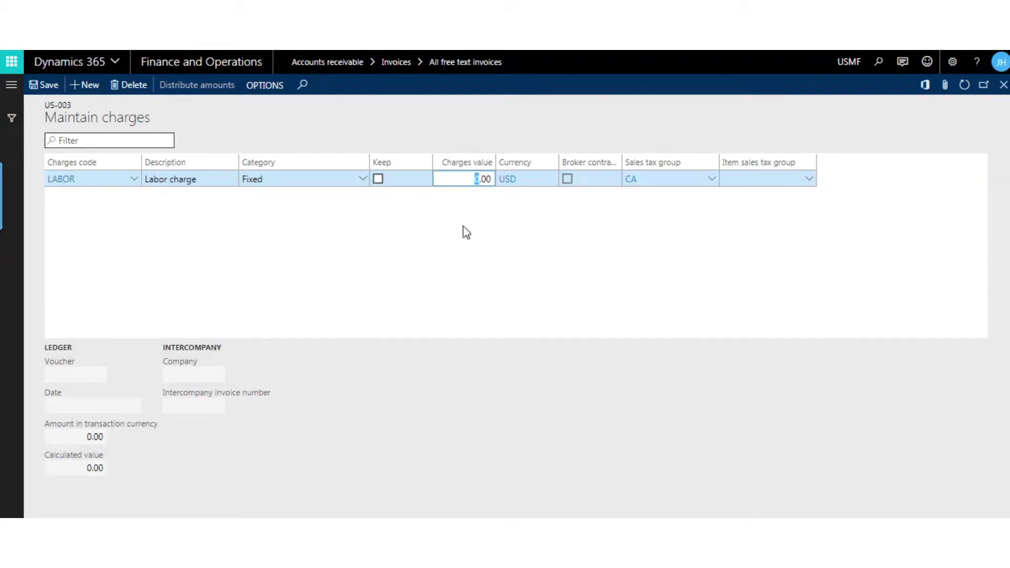
{"action": "type", "text": "25"}
{"action": "key", "text": "Tab"}
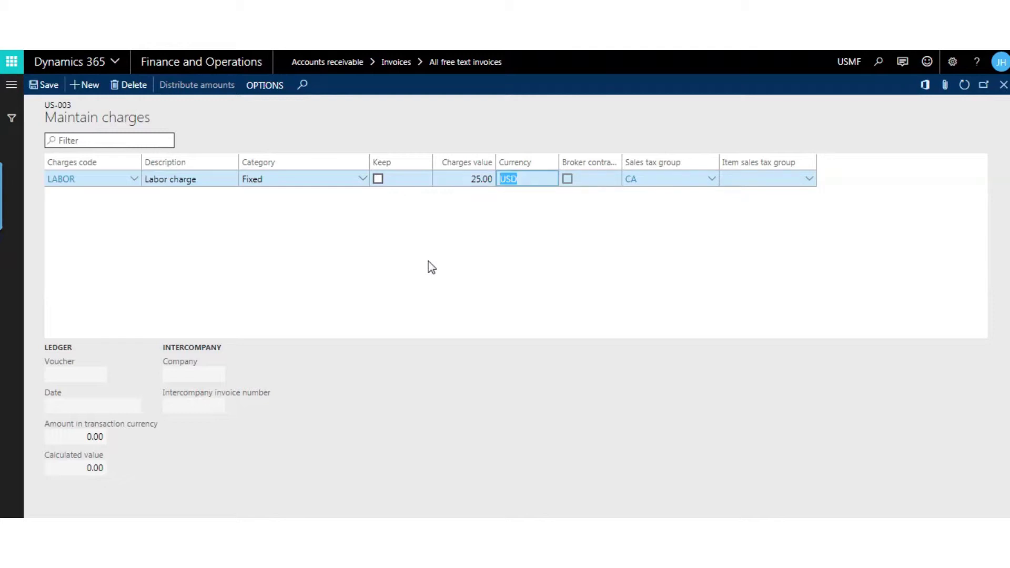
Step: Clear the sales tax group from the labor charge and return to the invoice
{"action": "left_click", "coordinate": [713, 179]}
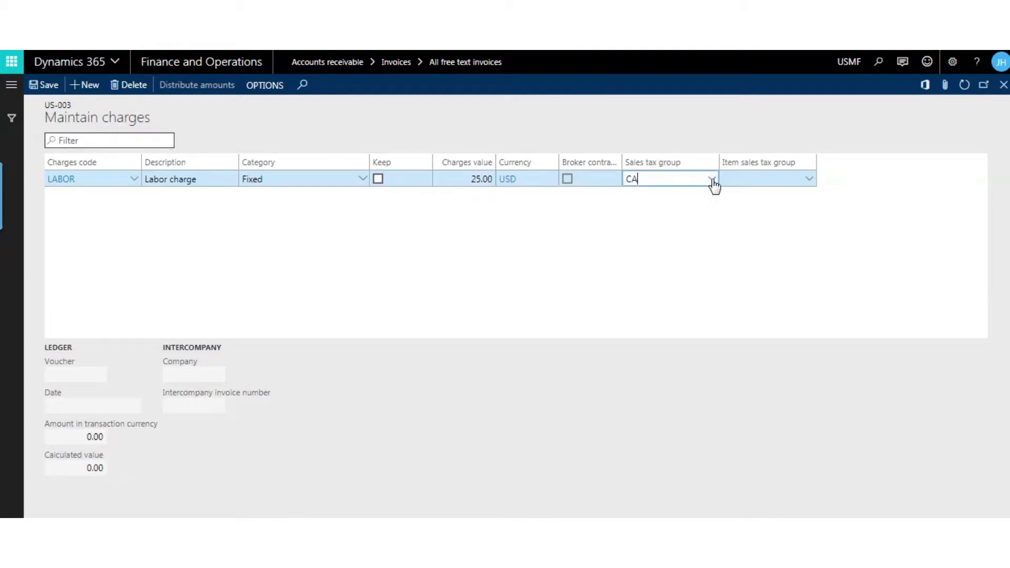
{"action": "left_click_drag", "start_coordinate": [667, 177], "coordinate": [593, 177]}
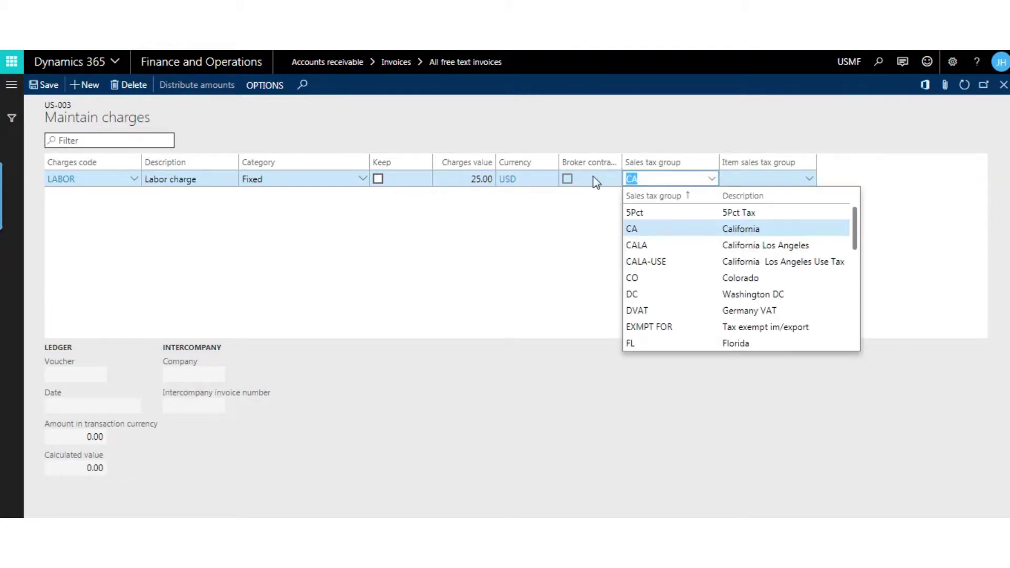
{"action": "key", "text": "BackSpace"}
{"action": "left_click", "coordinate": [566, 250]}
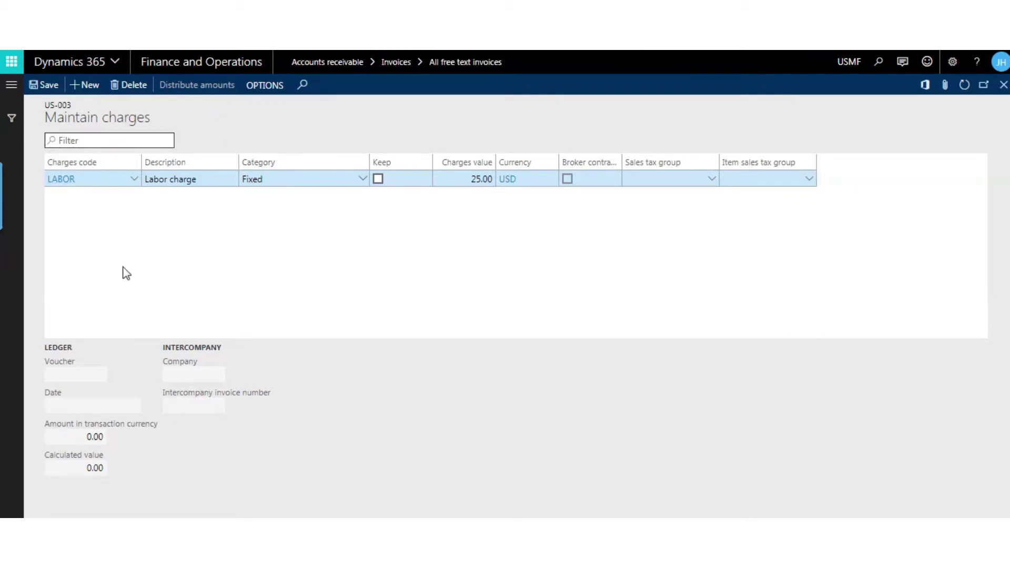
{"action": "left_click", "coordinate": [1004, 86]}
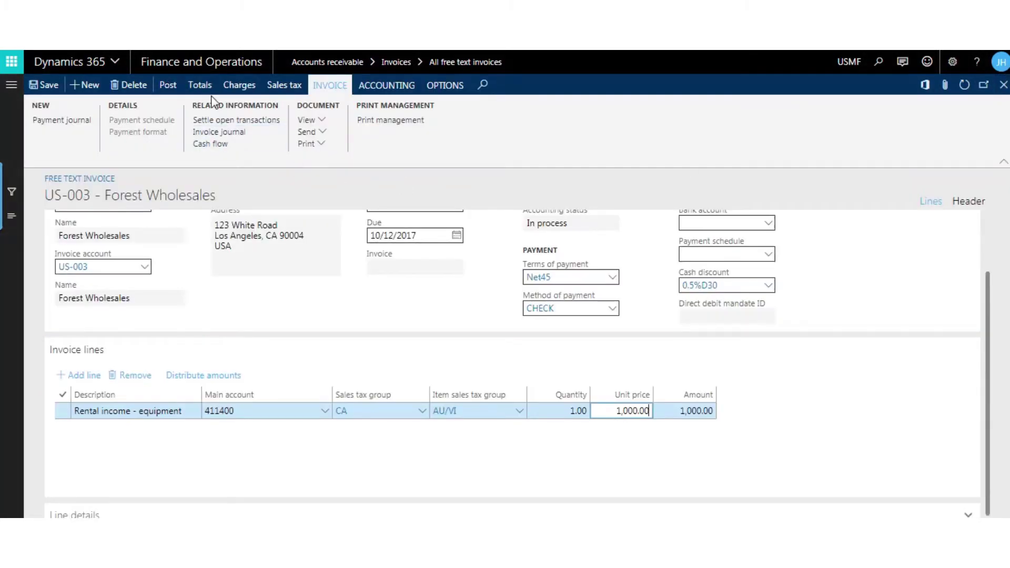
Step: Review the invoice totals and the accounting distributions of the rental income line
{"action": "left_click", "coordinate": [199, 87]}
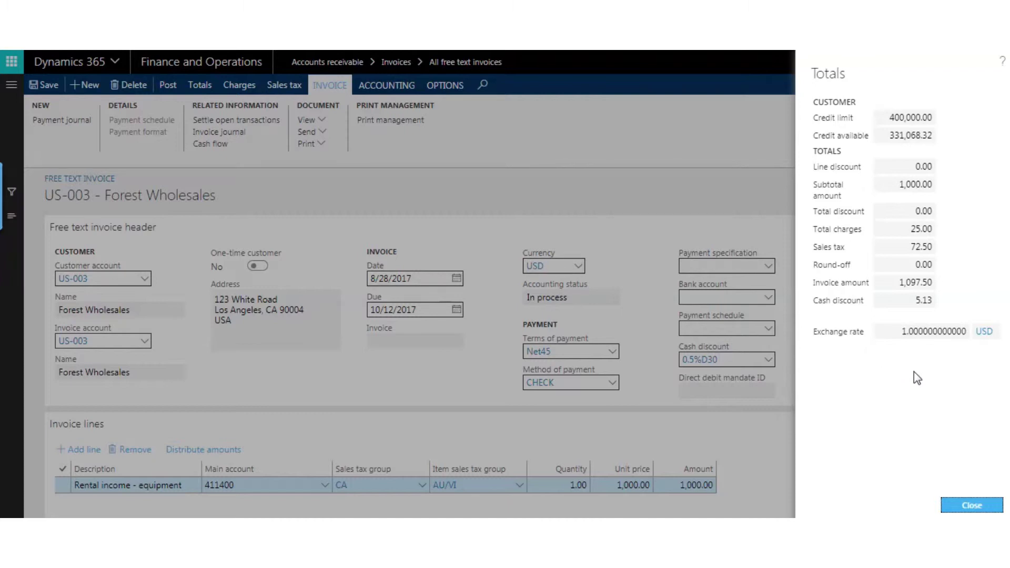
{"action": "left_click", "coordinate": [961, 506]}
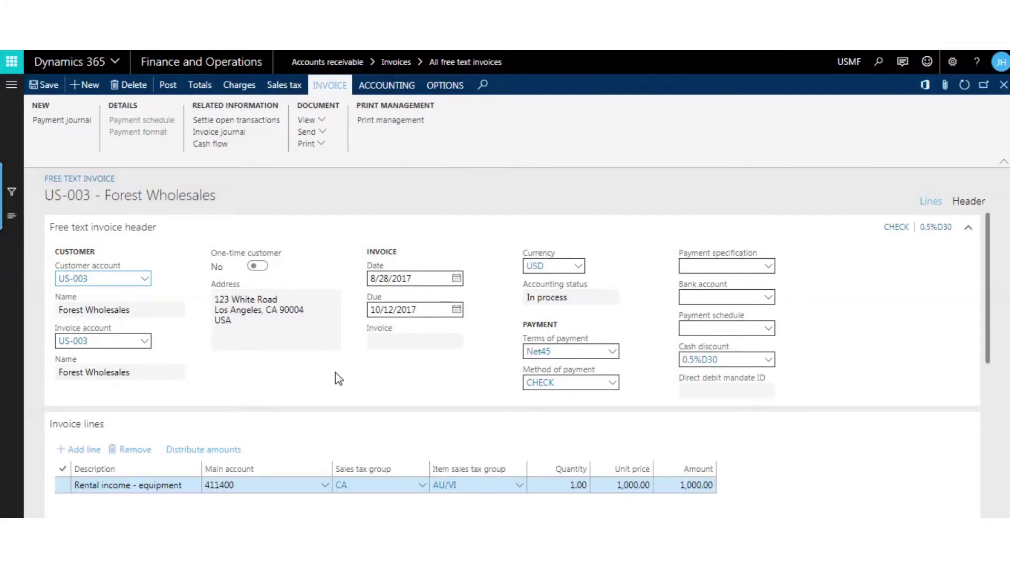
{"action": "scroll", "coordinate": [378, 411], "scroll_direction": "down", "scroll_amount": 3}
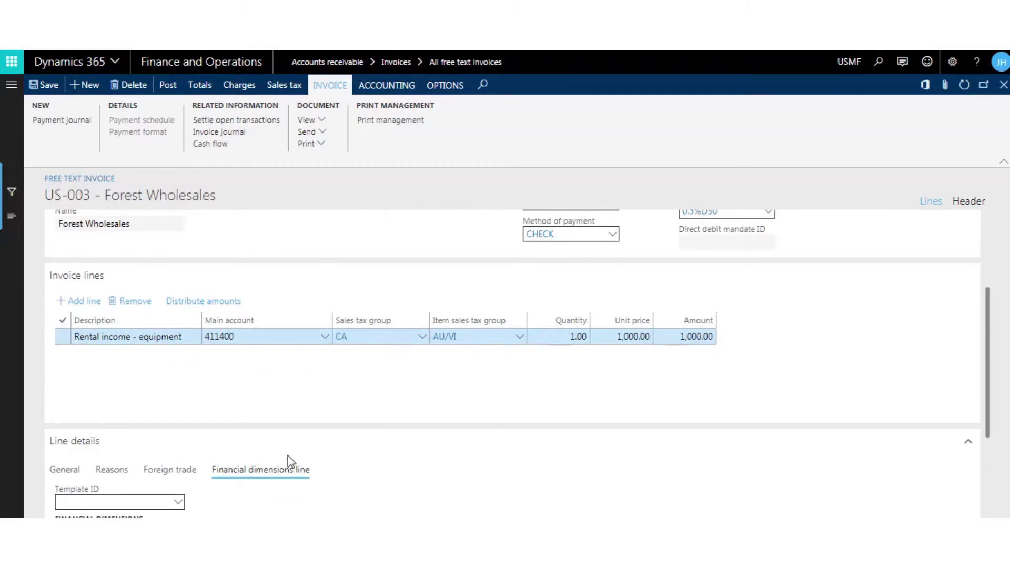
{"action": "left_click", "coordinate": [197, 302]}
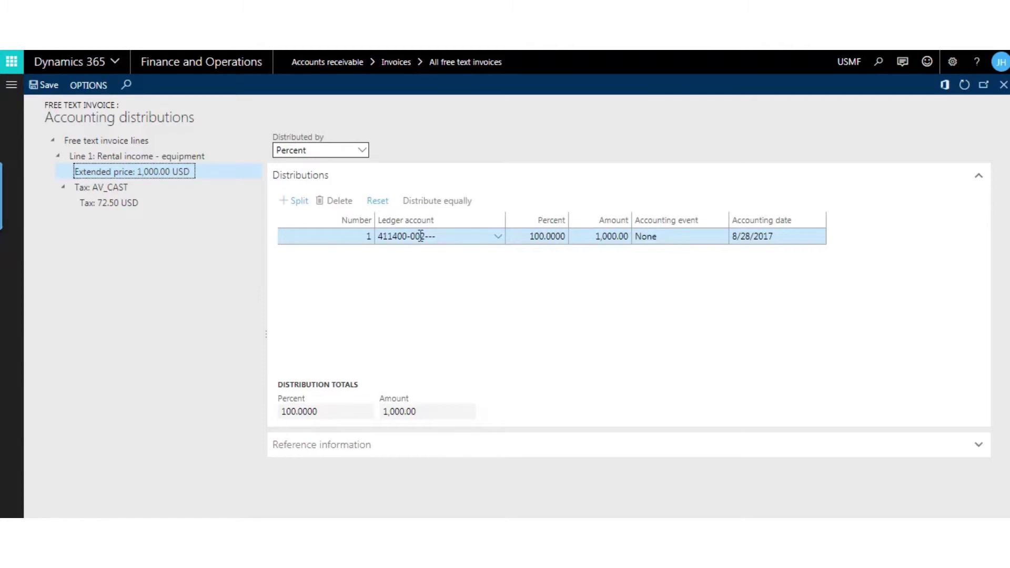
{"action": "mouse_move", "coordinate": [421, 236]}
{"action": "left_click", "coordinate": [1003, 85]}
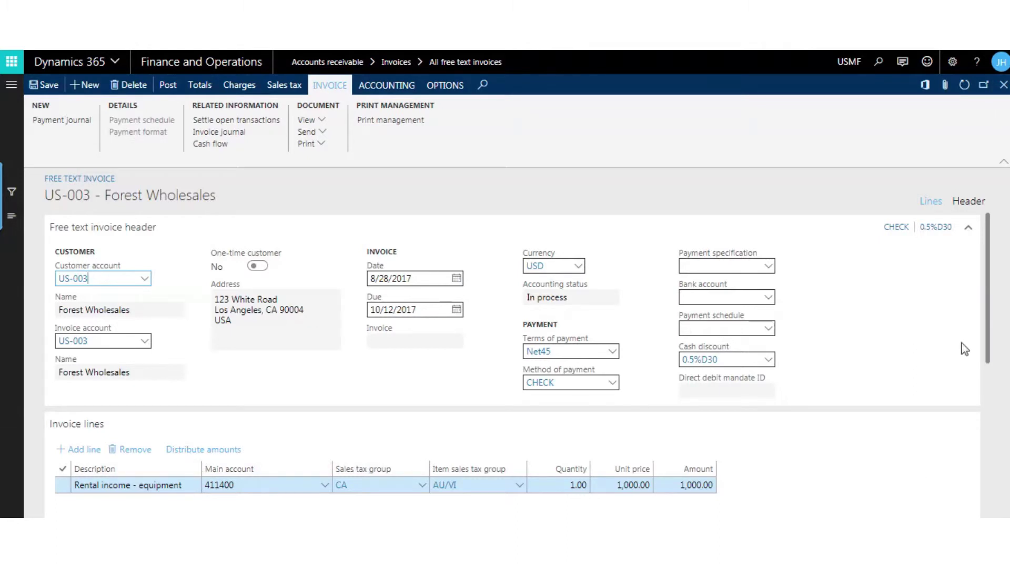
Step: Set the CostCenter financial dimension of the rental income line to 008 (Marketing Campaign)
{"action": "scroll", "coordinate": [986, 349], "scroll_direction": "down", "scroll_amount": 5}
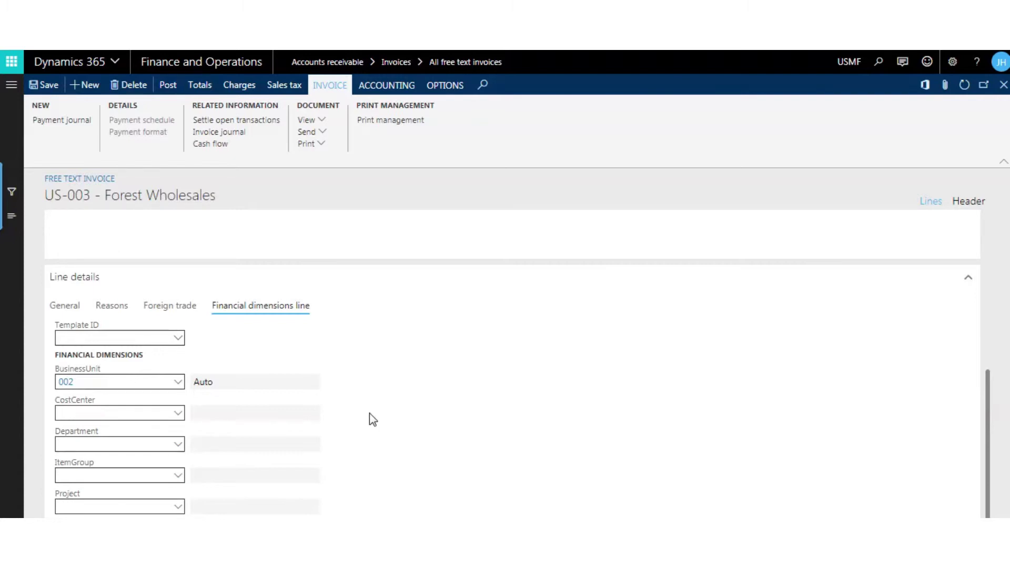
{"action": "left_click", "coordinate": [112, 411]}
{"action": "left_click", "coordinate": [179, 414]}
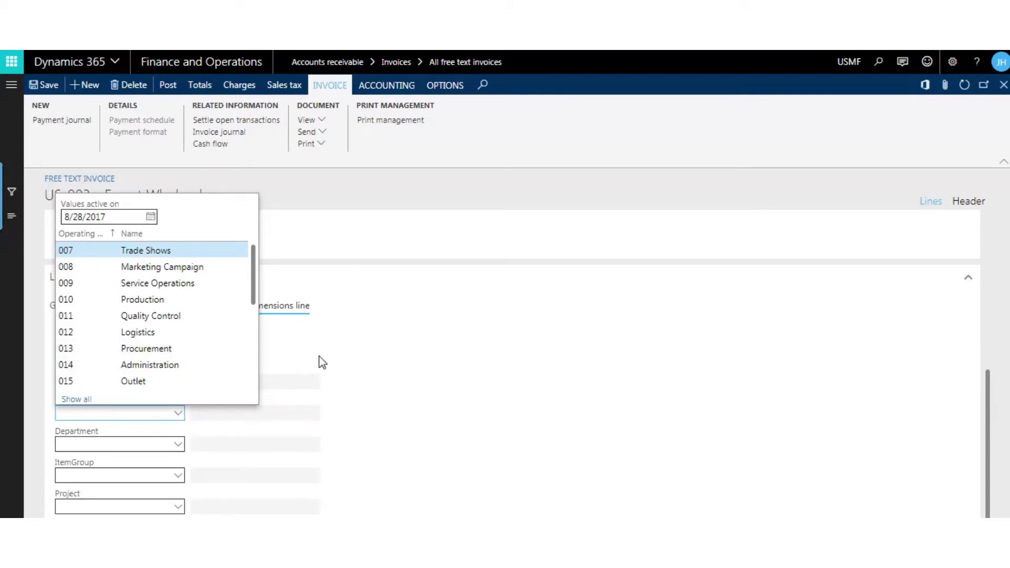
{"action": "left_click", "coordinate": [165, 268]}
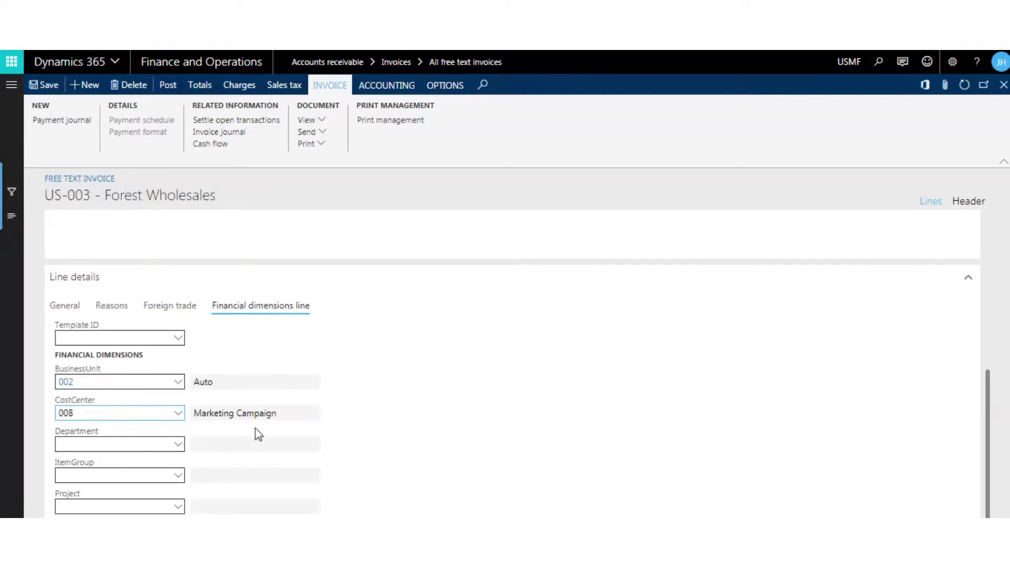
Step: Set the Department financial dimension of the rental income line to 023 (Operations) and collapse the line details
{"action": "left_click", "coordinate": [148, 445]}
{"action": "left_click", "coordinate": [178, 445]}
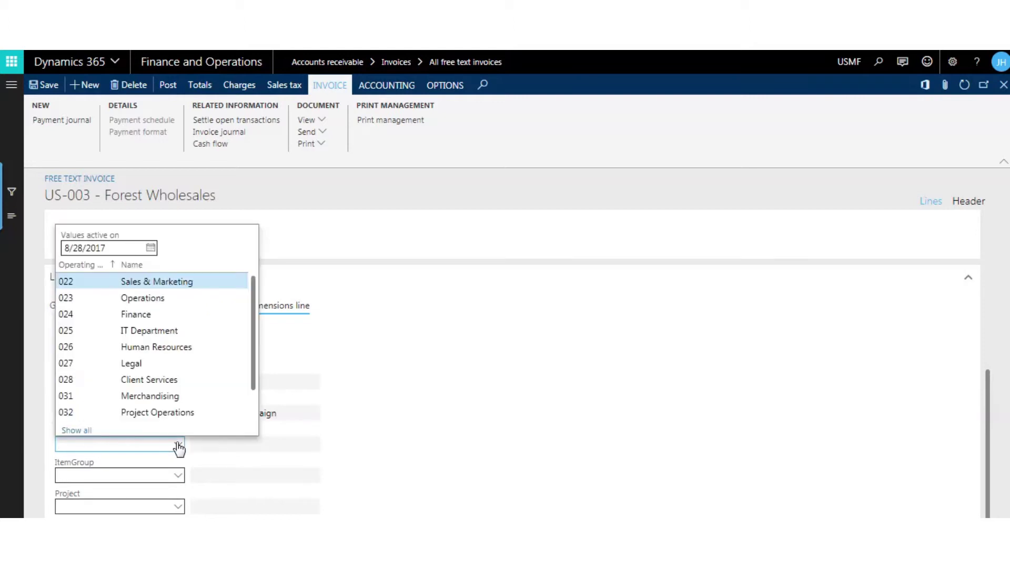
{"action": "left_click", "coordinate": [176, 299]}
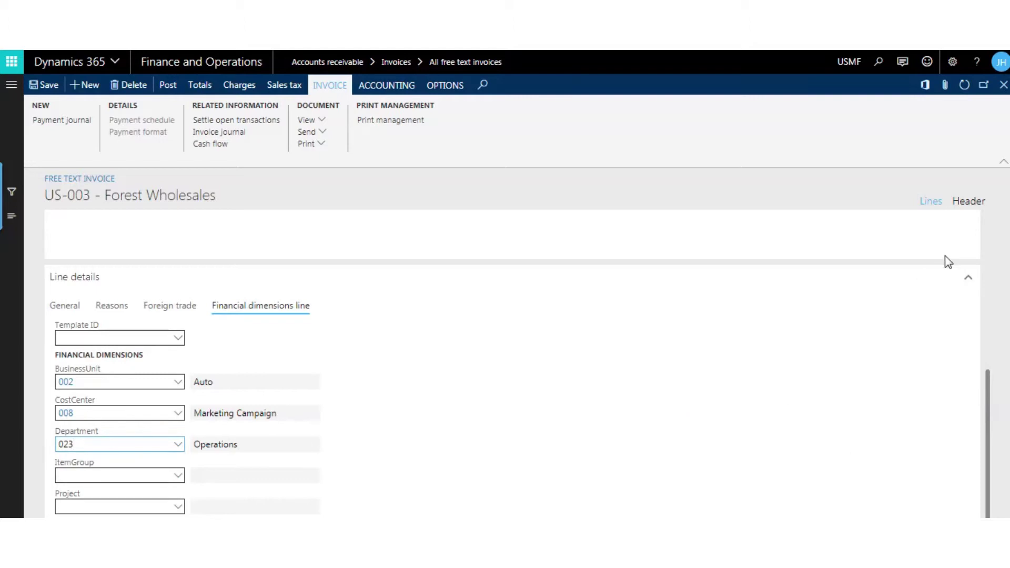
{"action": "left_click", "coordinate": [968, 279]}
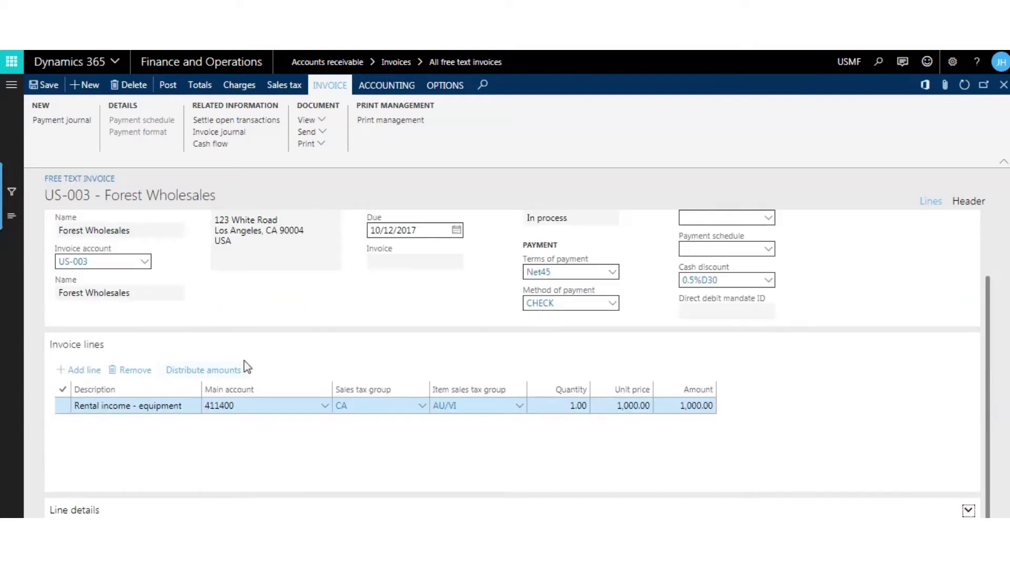
{"action": "left_click", "coordinate": [220, 368]}
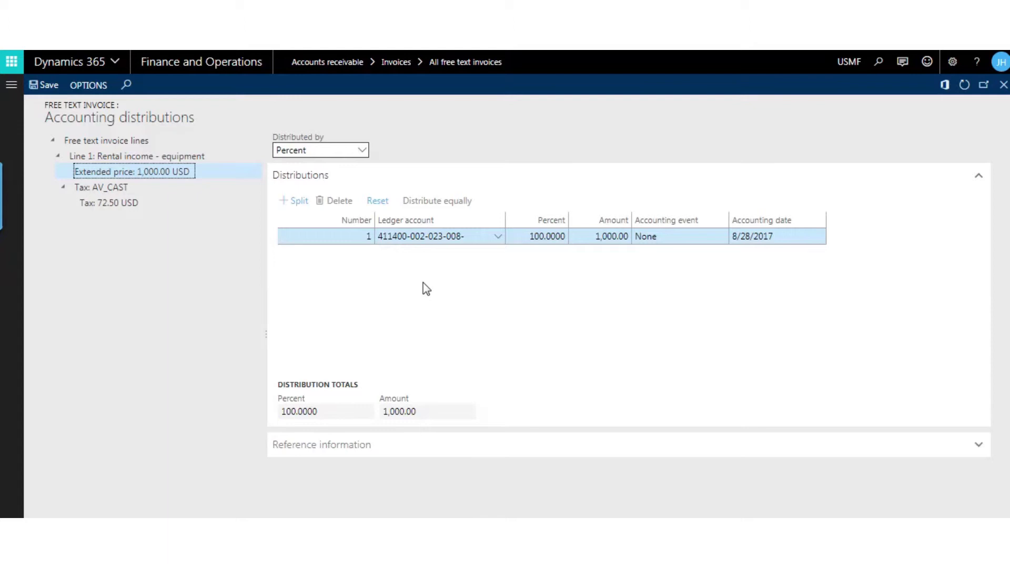
{"action": "left_click", "coordinate": [295, 203]}
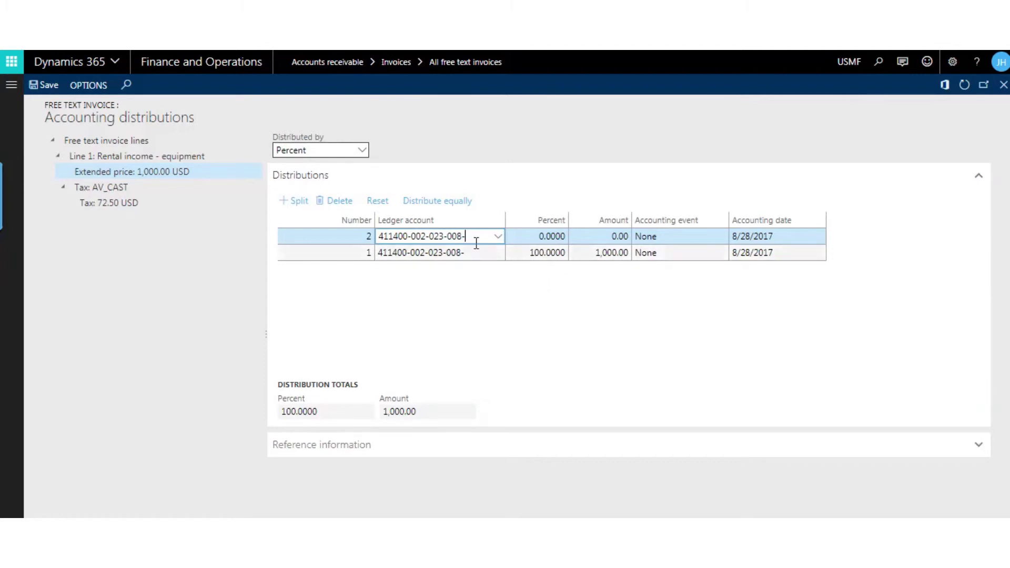
{"action": "left_click", "coordinate": [498, 237]}
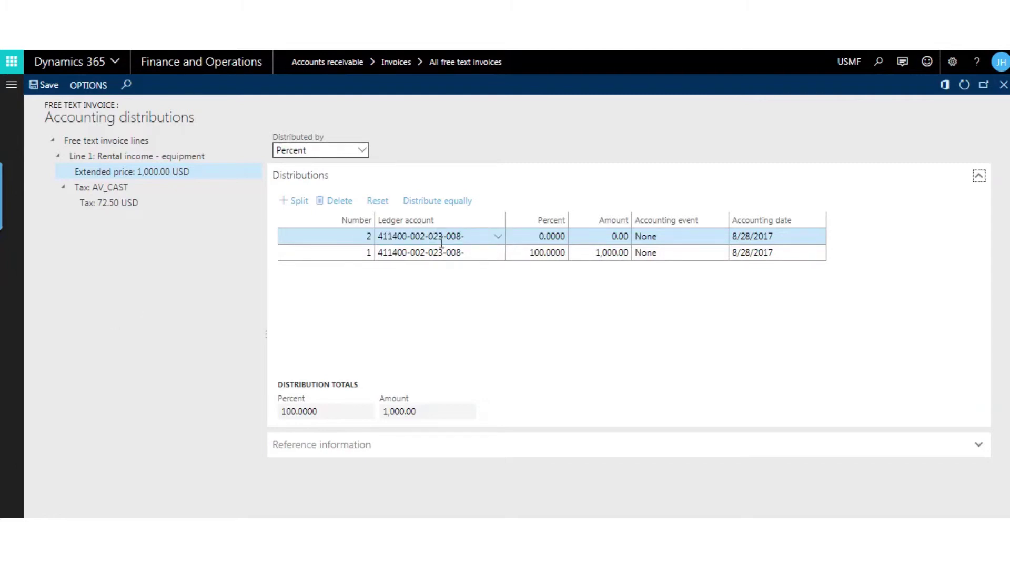
{"action": "left_click", "coordinate": [441, 243]}
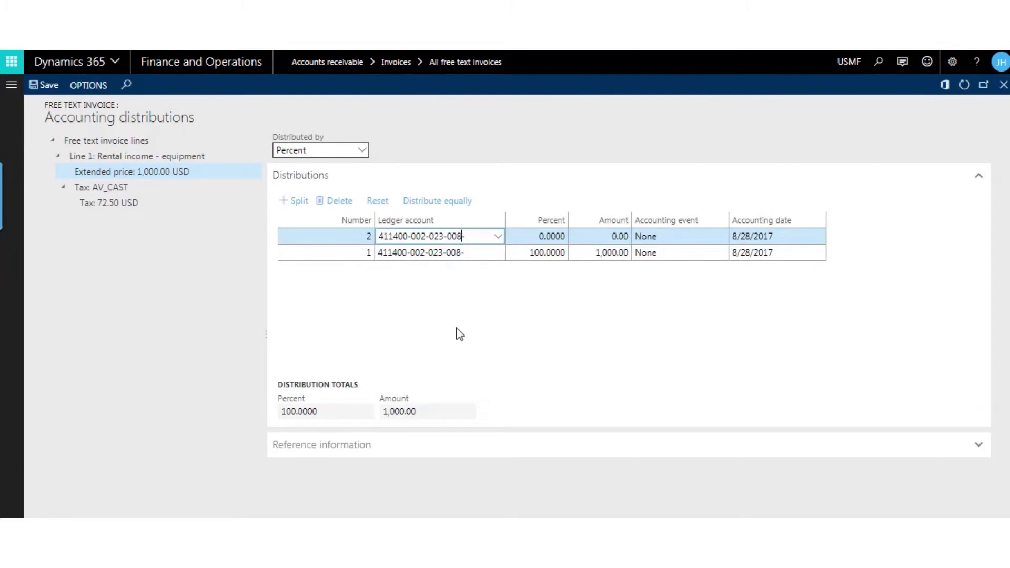
{"action": "key", "text": "BackSpace"}
{"action": "type", "text": "9"}
{"action": "key", "text": "Tab"}
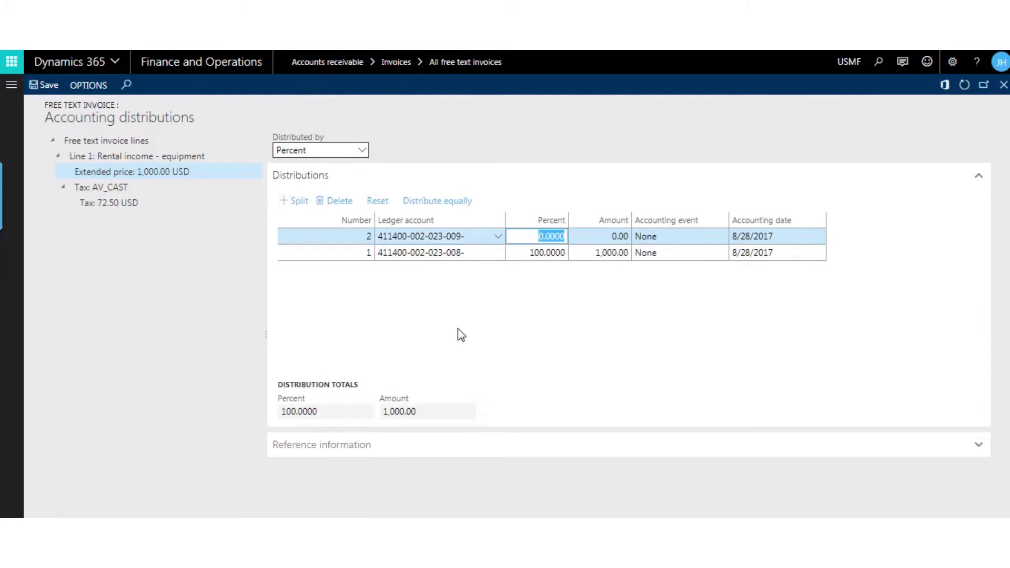
Step: Set both distributions of the rental income line to 50 percent and return to the invoice
{"action": "key", "text": "End"}
{"action": "type", "text": "50"}
{"action": "left_click", "coordinate": [521, 238]}
{"action": "left_click_drag", "start_coordinate": [521, 238], "coordinate": [596, 231]}
{"action": "type", "text": "50"}
{"action": "left_click", "coordinate": [523, 252]}
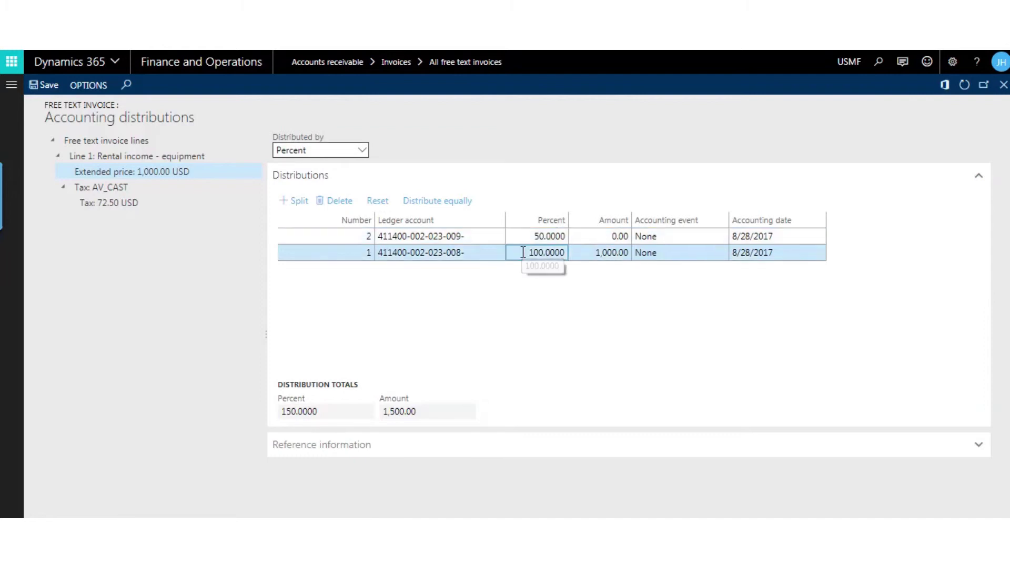
{"action": "left_click_drag", "start_coordinate": [523, 252], "coordinate": [589, 251]}
{"action": "type", "text": "50"}
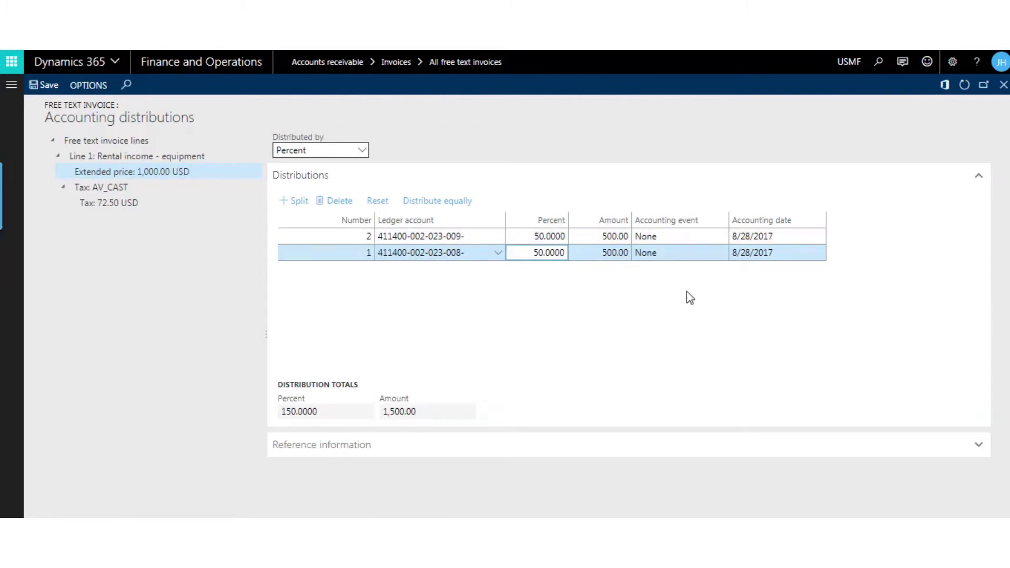
{"action": "left_click", "coordinate": [1003, 86]}
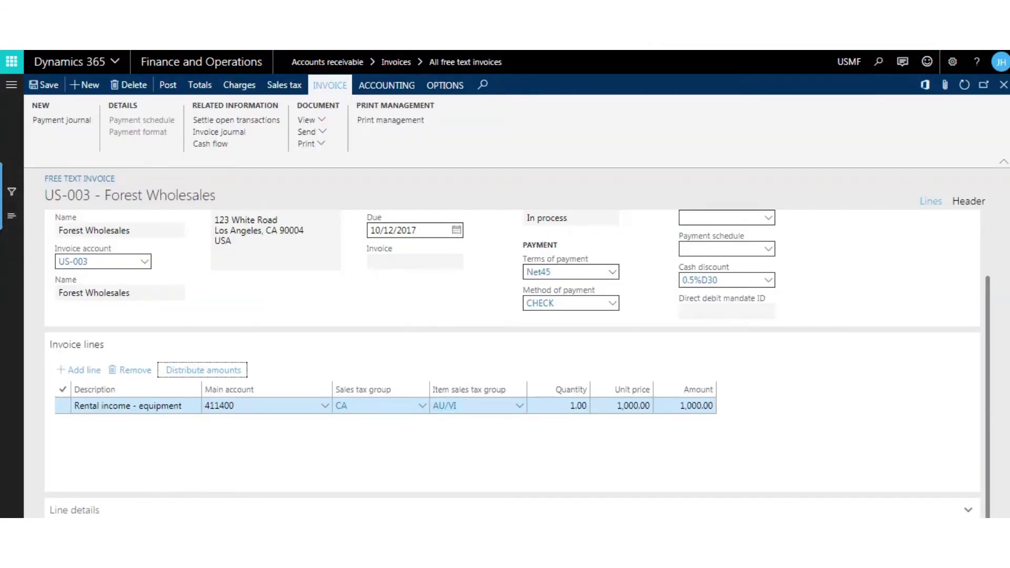
Step: Review the rental income line's financial dimensions and its split accounting distributions for the extended price
{"action": "left_click", "coordinate": [74, 509]}
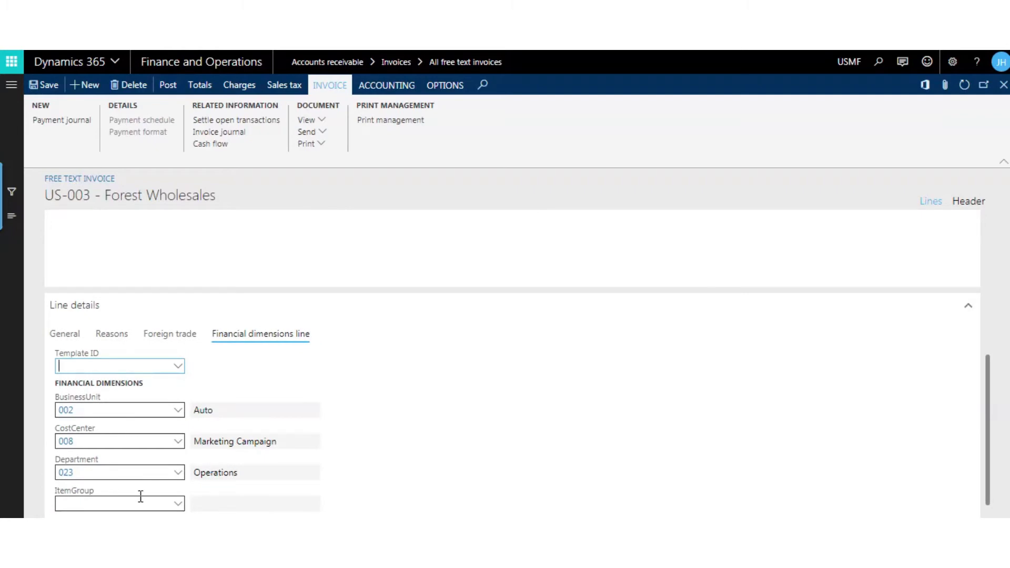
{"action": "left_click", "coordinate": [73, 307]}
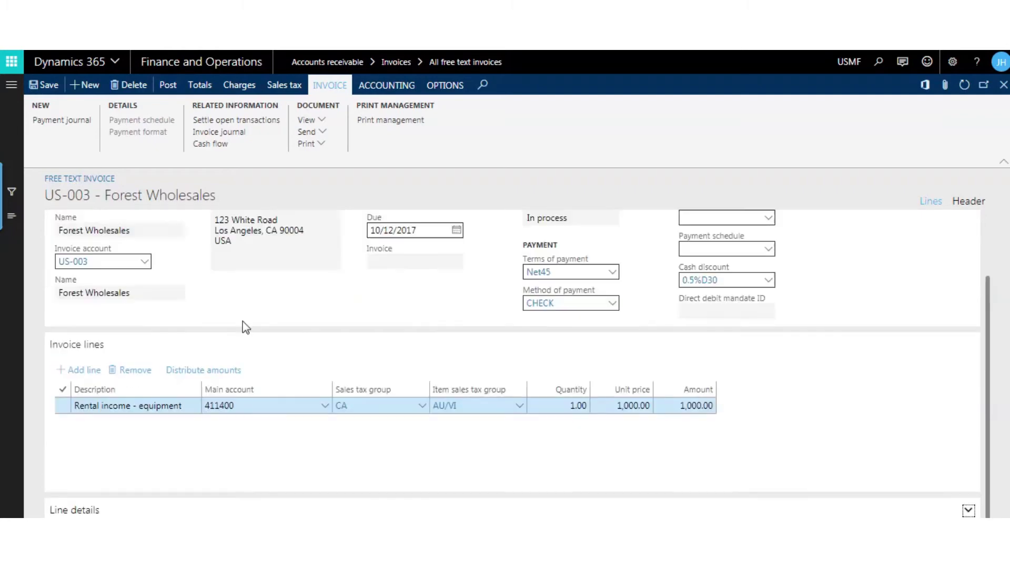
{"action": "left_click", "coordinate": [211, 370]}
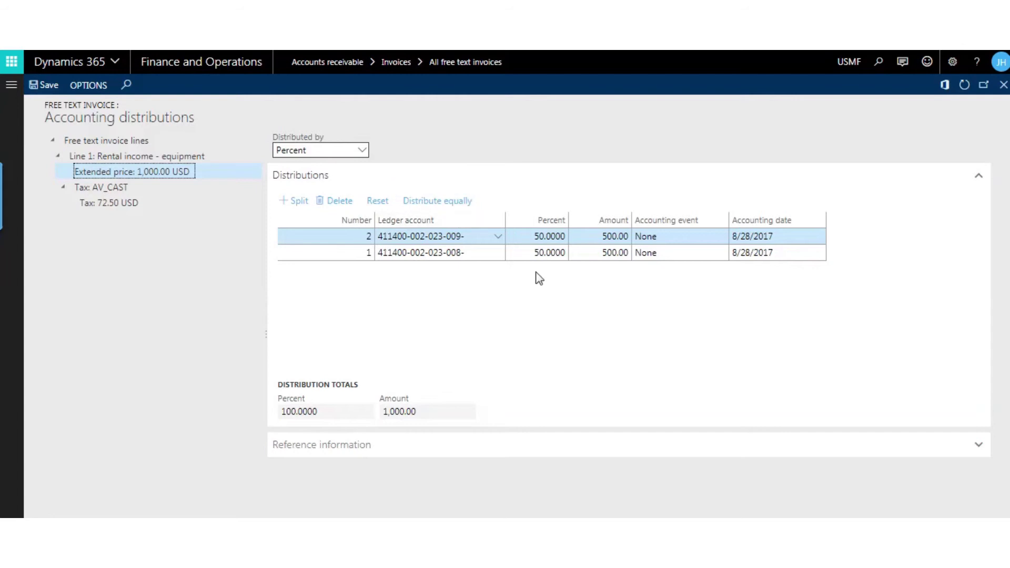
{"action": "left_click", "coordinate": [448, 203]}
{"action": "left_click", "coordinate": [1003, 85]}
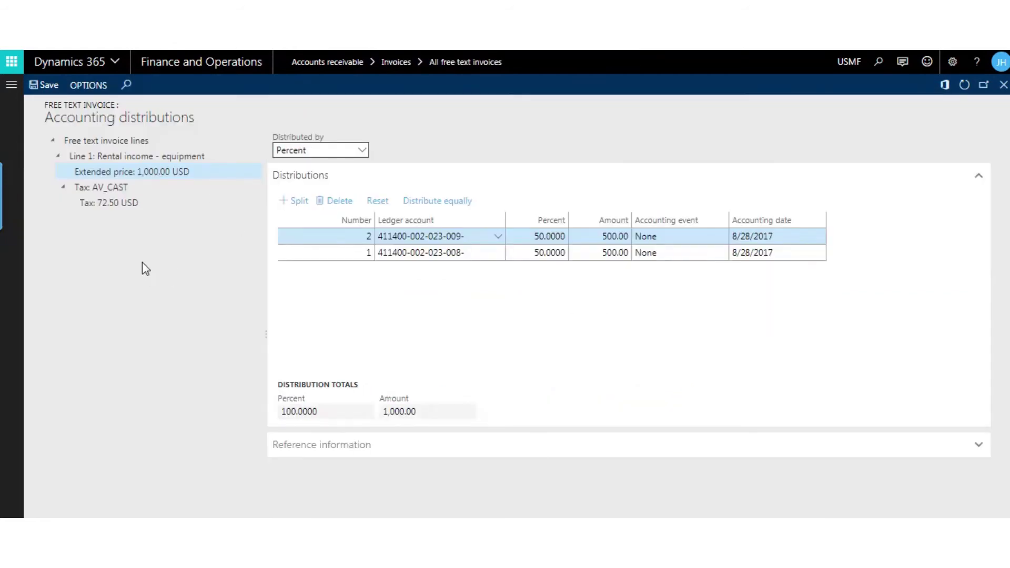
Step: Examine the accounting distributions of the rental income line's AV_CAST tax and return to the invoice
{"action": "left_click", "coordinate": [101, 189]}
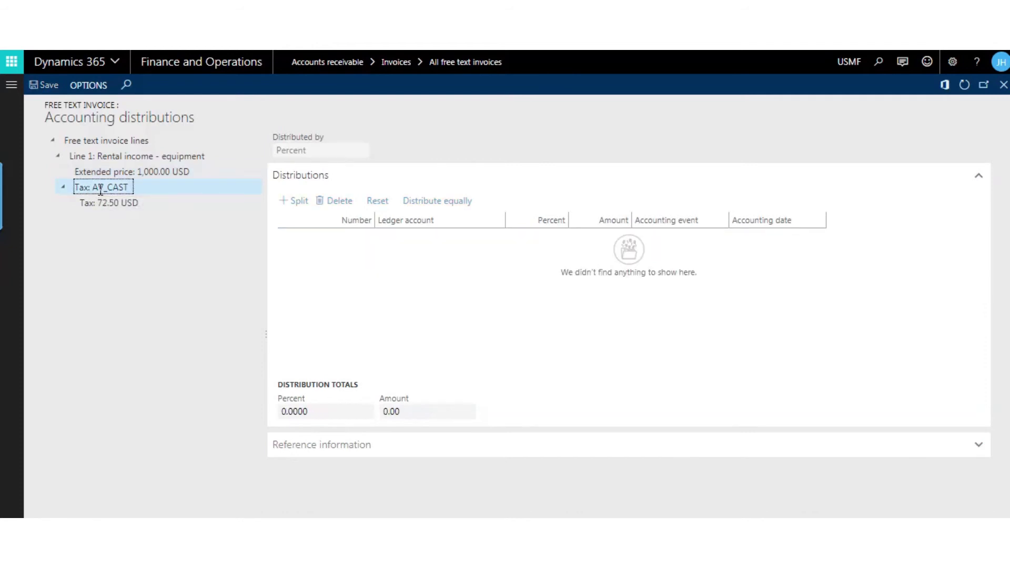
{"action": "left_click", "coordinate": [102, 203]}
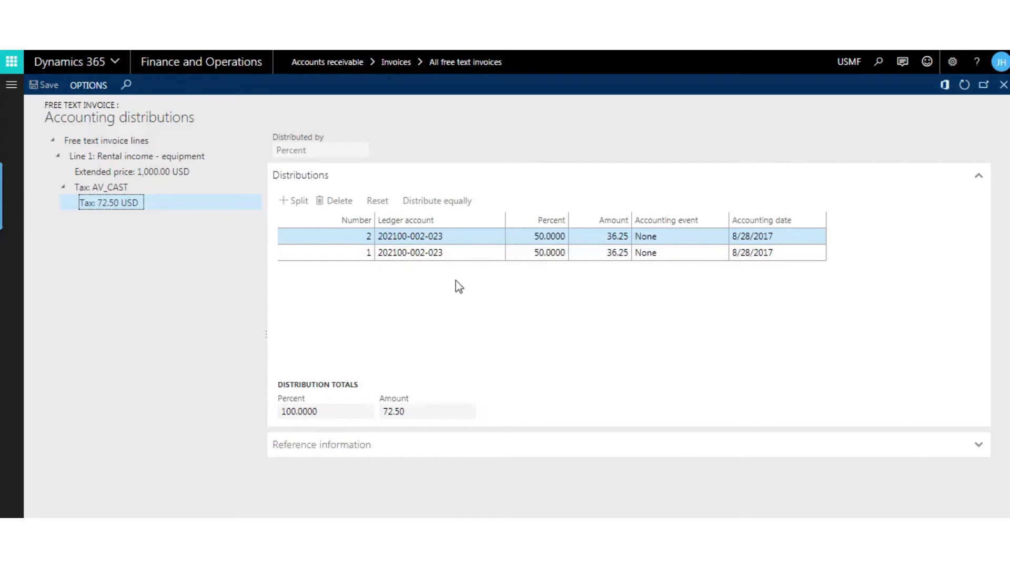
{"action": "mouse_move", "coordinate": [397, 236]}
{"action": "left_click", "coordinate": [1003, 85]}
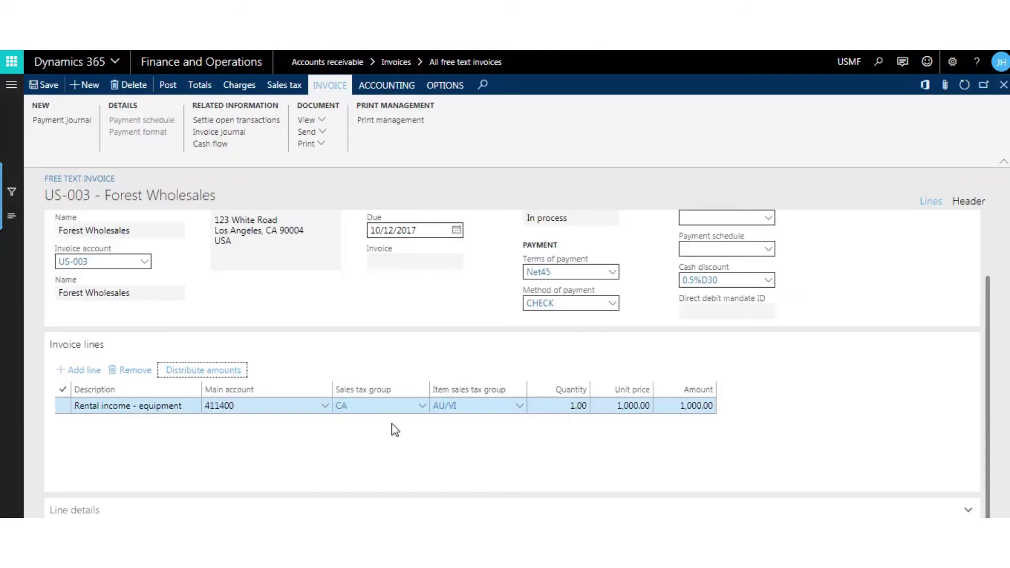
Step: Review the general, reason and foreign trade details of the rental income line
{"action": "left_click", "coordinate": [82, 513]}
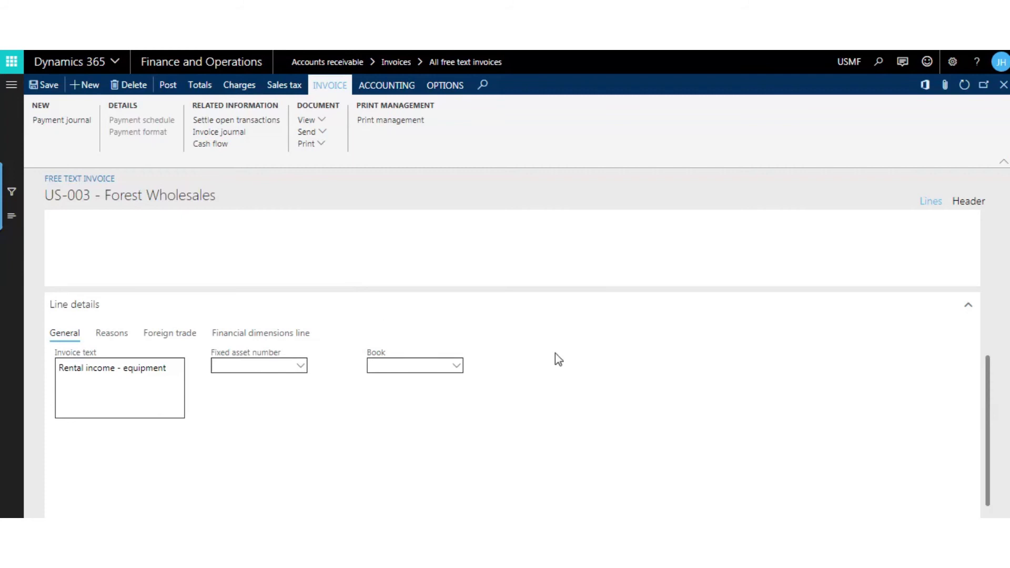
{"action": "left_click", "coordinate": [114, 340]}
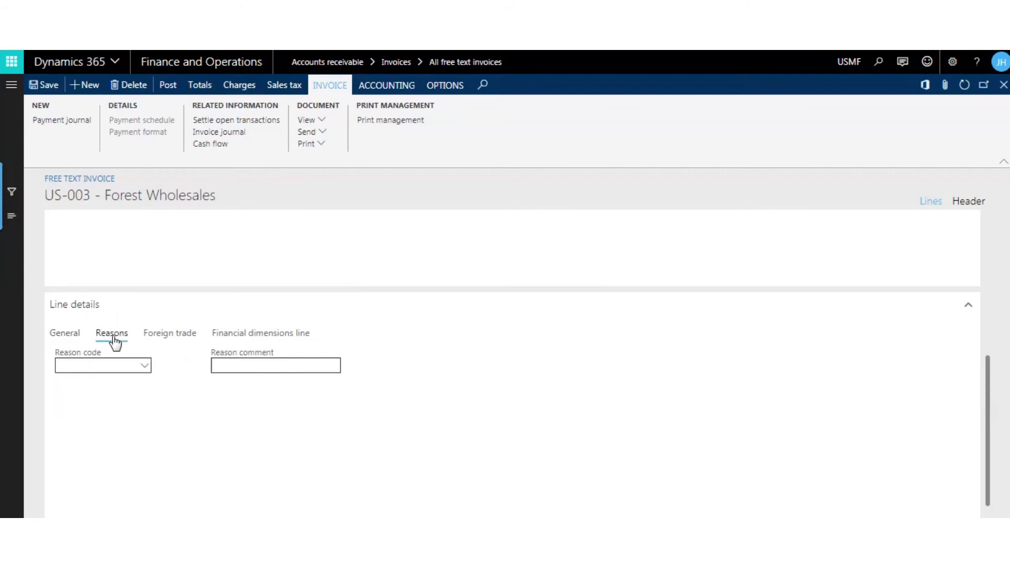
{"action": "left_click", "coordinate": [170, 341]}
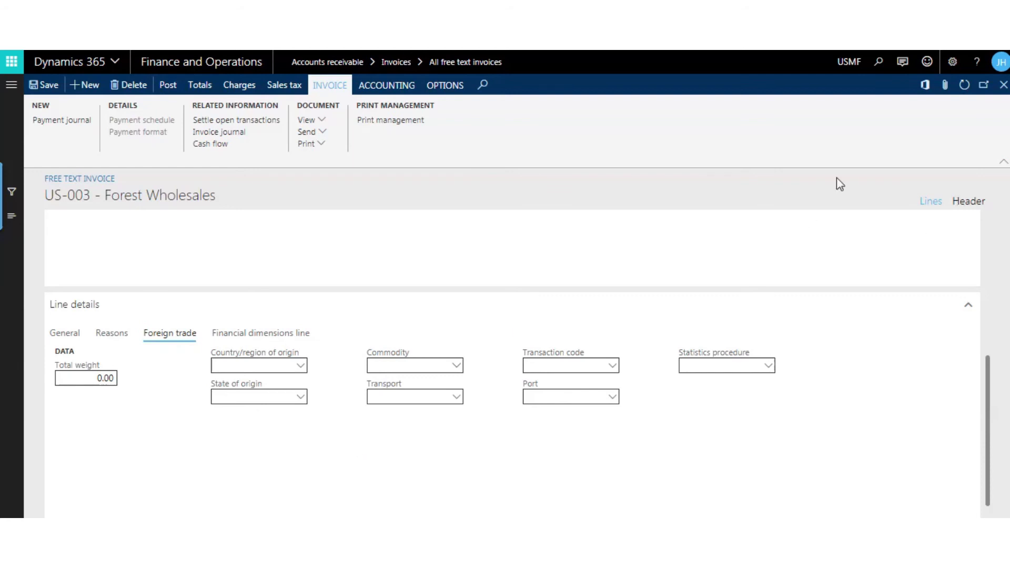
{"action": "left_click", "coordinate": [966, 307]}
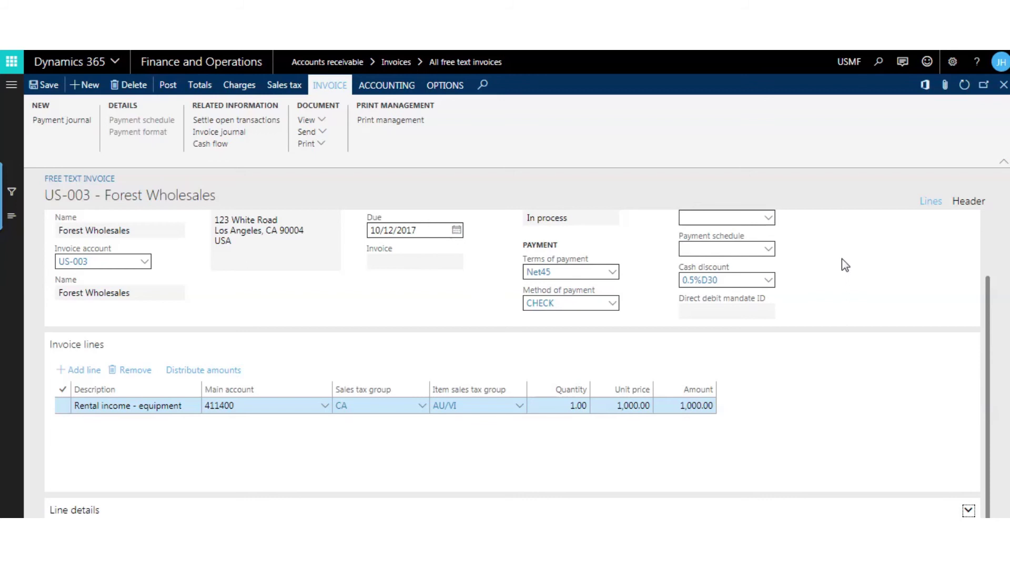
Step: Post the free text invoice with the default posting parameters and review the posted invoice's totals
{"action": "left_click", "coordinate": [168, 86]}
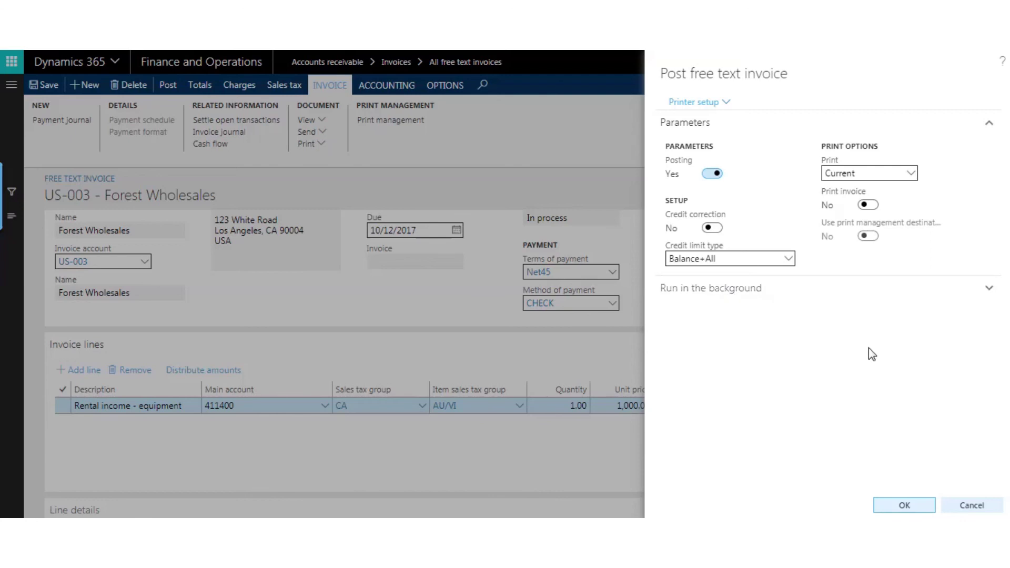
{"action": "left_click", "coordinate": [904, 506]}
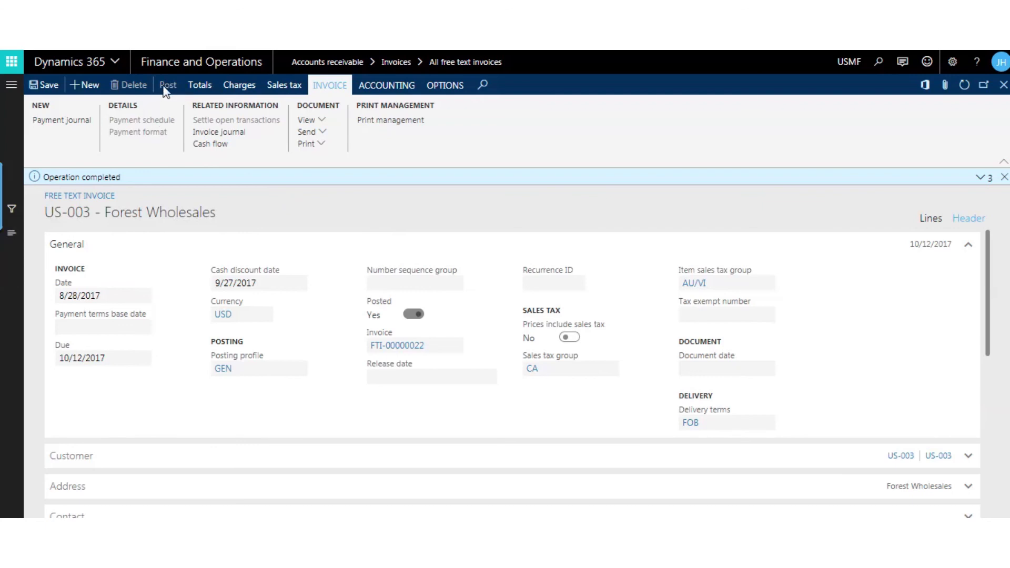
{"action": "left_click", "coordinate": [199, 86]}
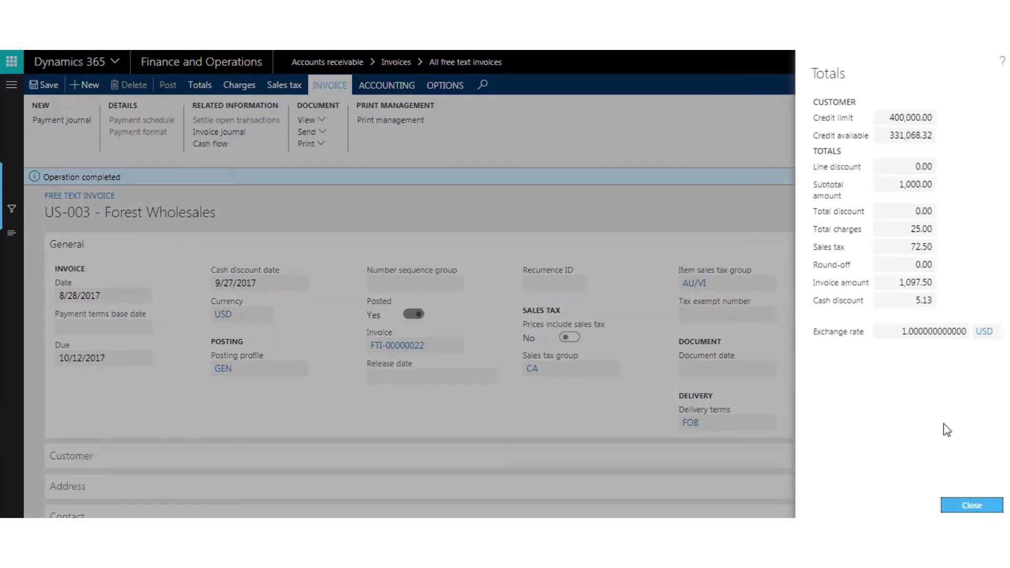
{"action": "left_click", "coordinate": [972, 505]}
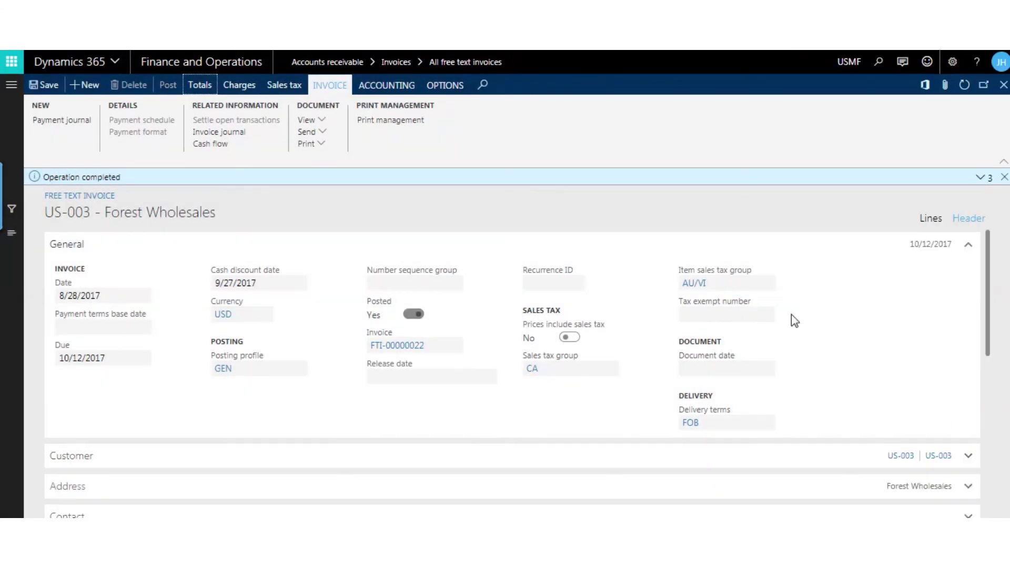